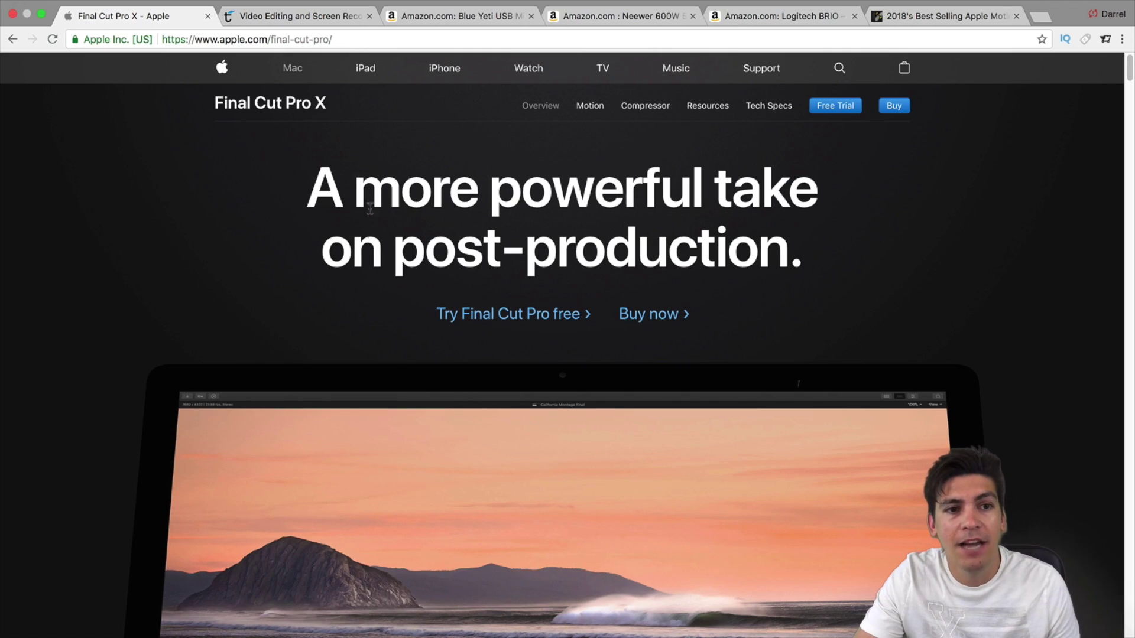
# Highlight and deselect the Final Cut Pro X heading, then switch to the Telestream ScreenFlow store tab
pyautogui.moveTo(340, 105); pyautogui.dragTo(185, 101)
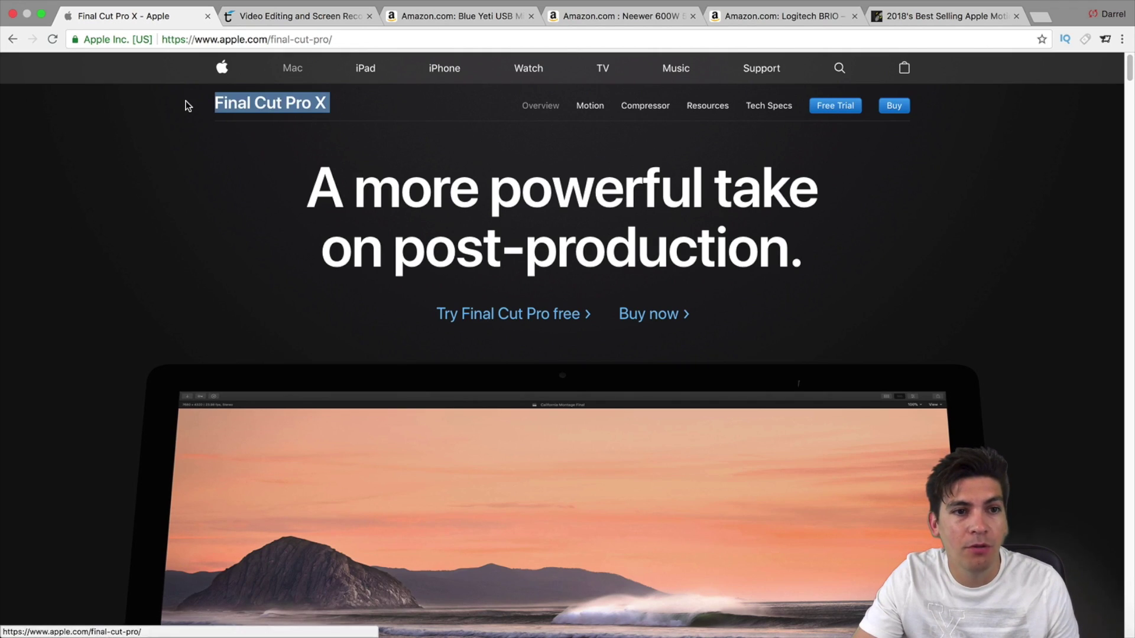
pyautogui.click(190, 148)
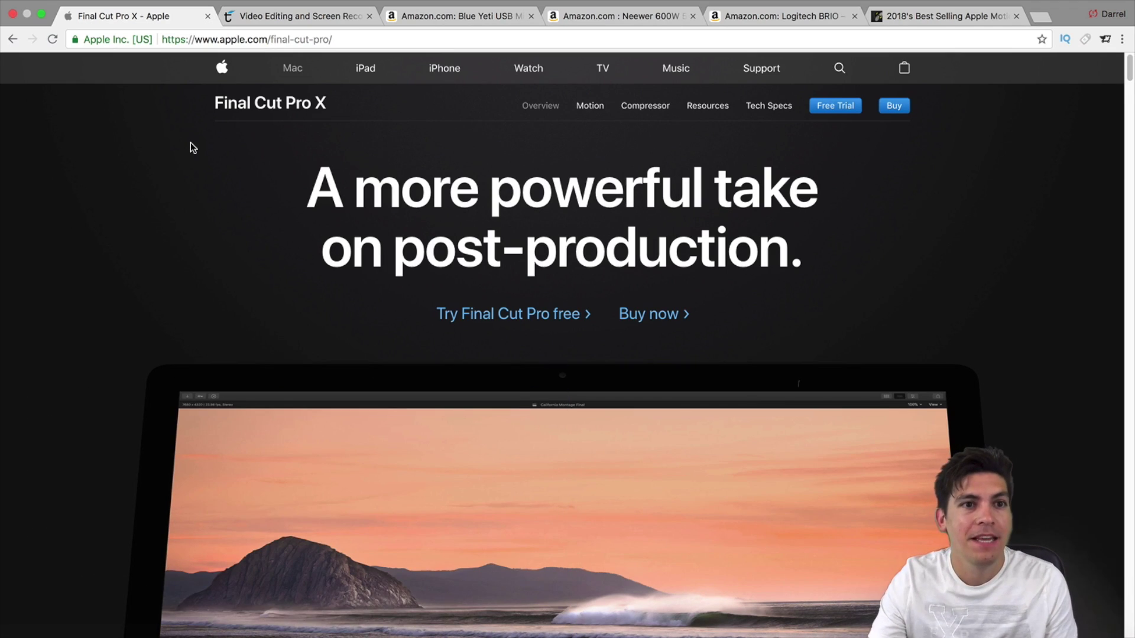
pyautogui.click(280, 16)
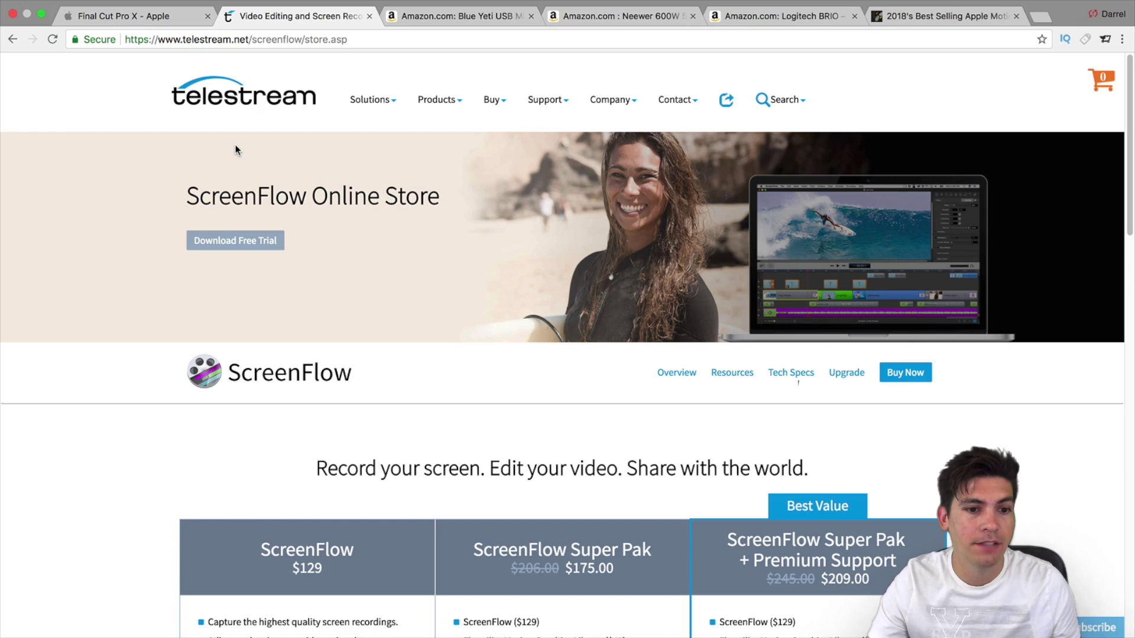
# Scroll the ScreenFlow store page, then switch to the Amazon Blue Yeti Blackout Edition tab
pyautogui.scroll(-2, 328, 271)
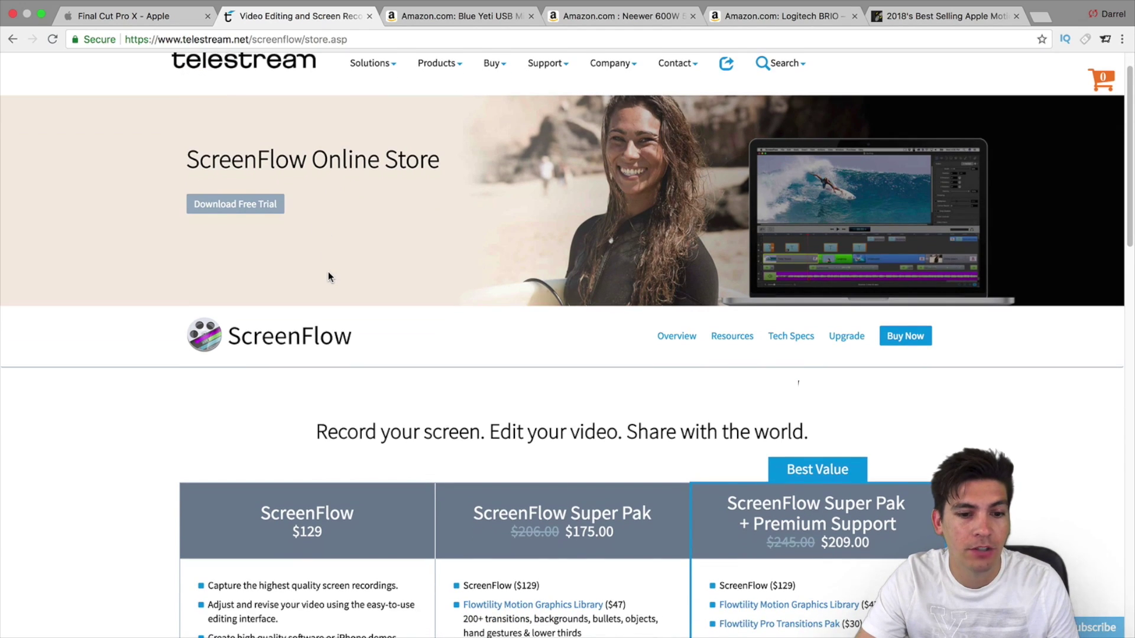
pyautogui.scroll(2, 328, 273)
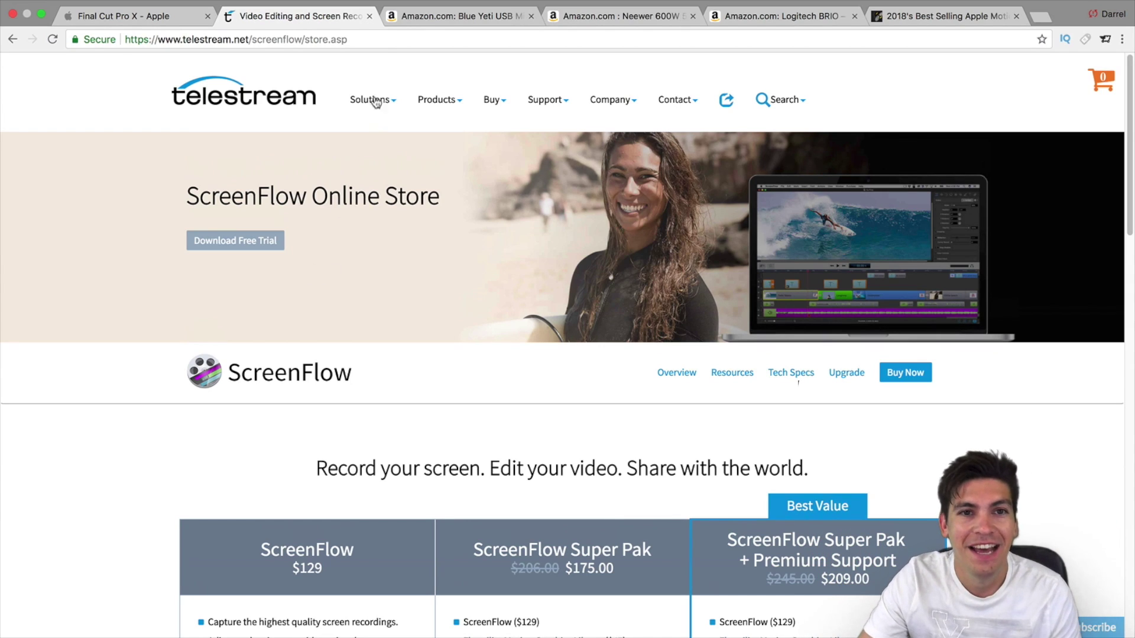
pyautogui.click(414, 19)
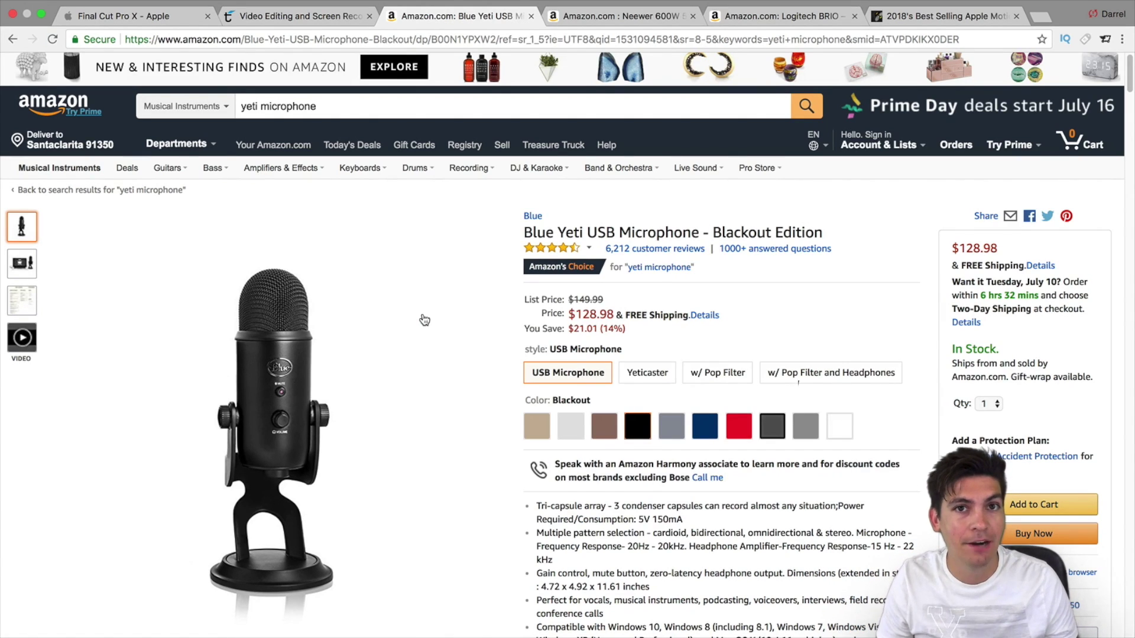
# Scroll down the Blue Yeti page to its Amazon's Choice badge and 6,212 reviews
pyautogui.scroll(-1, 408, 322)
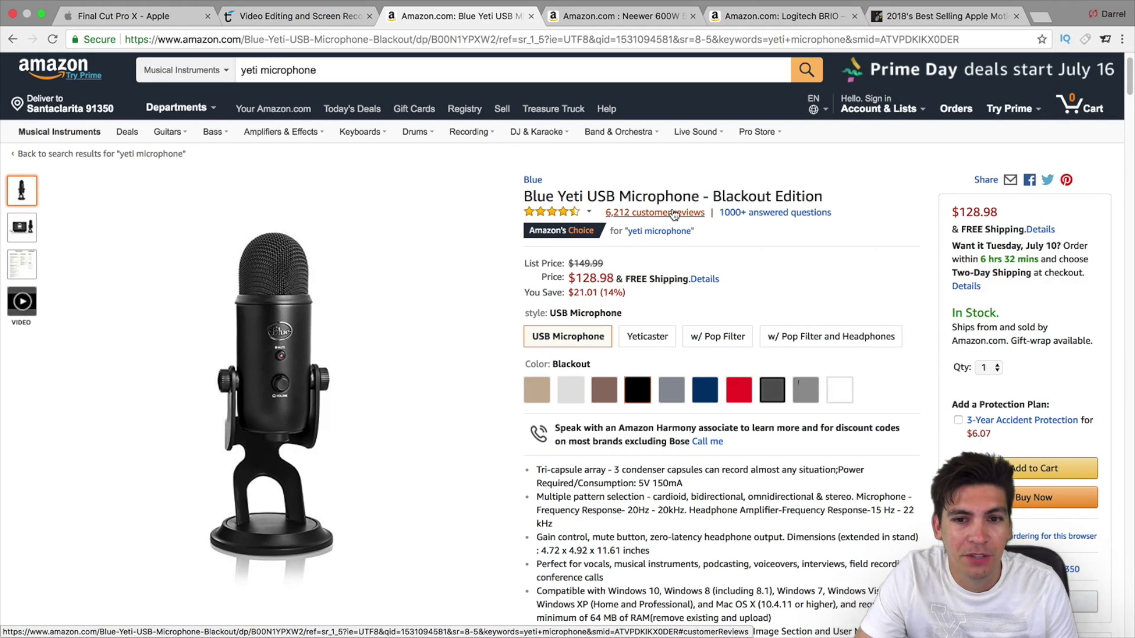
# Bring up the Neewer 600W lighting kit page and browse its product images
pyautogui.click(639, 23)
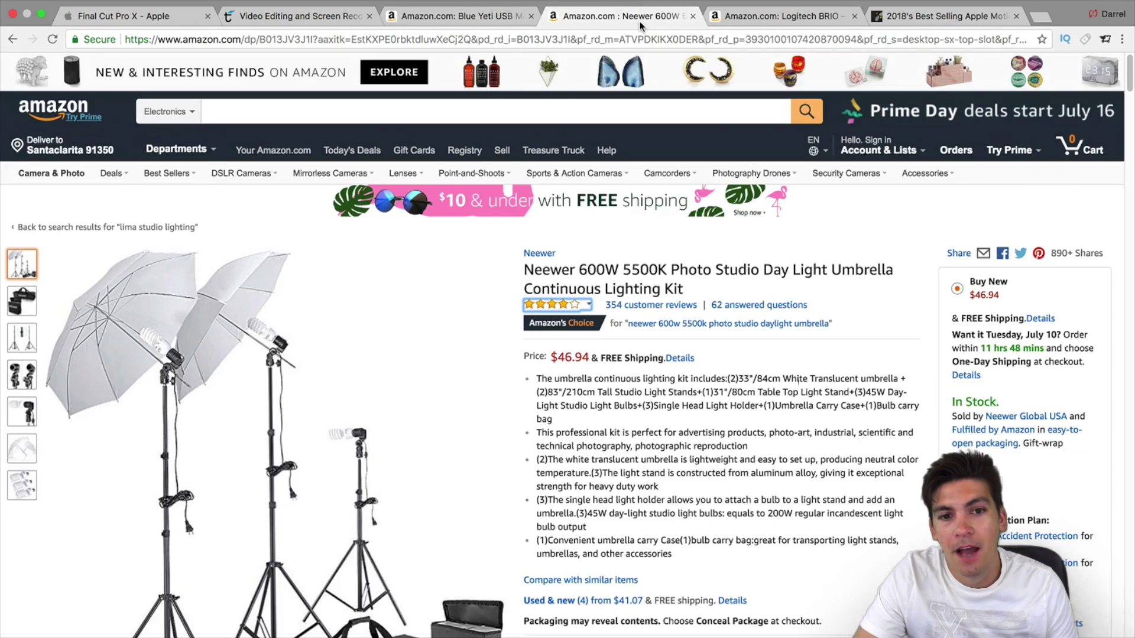
pyautogui.scroll(-3, 1120, 115)
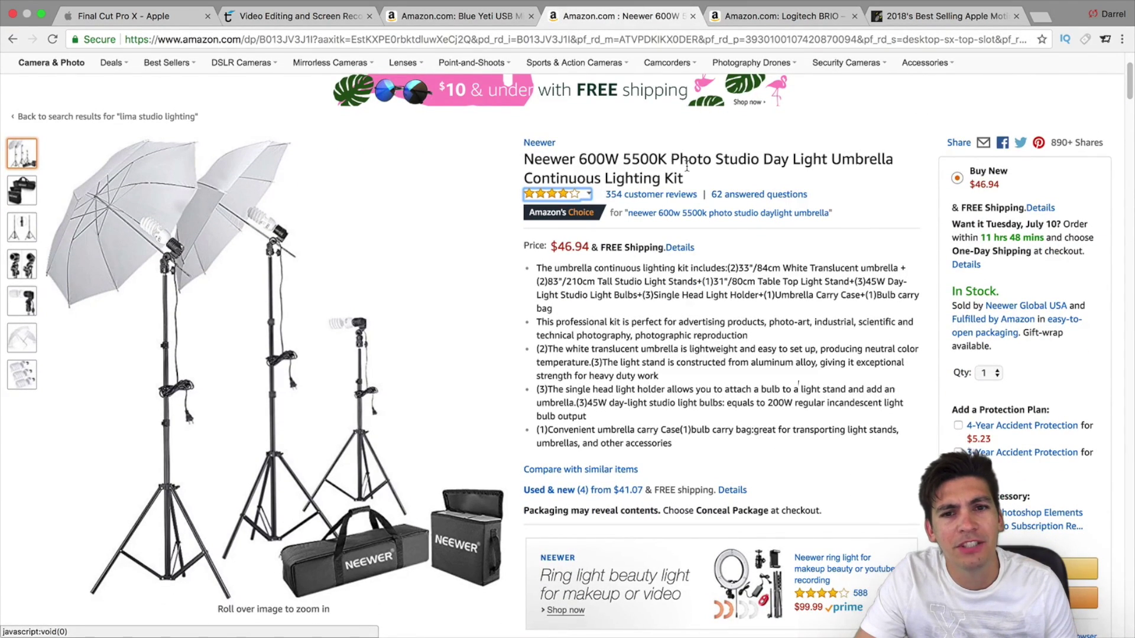
pyautogui.scroll(3, 697, 242)
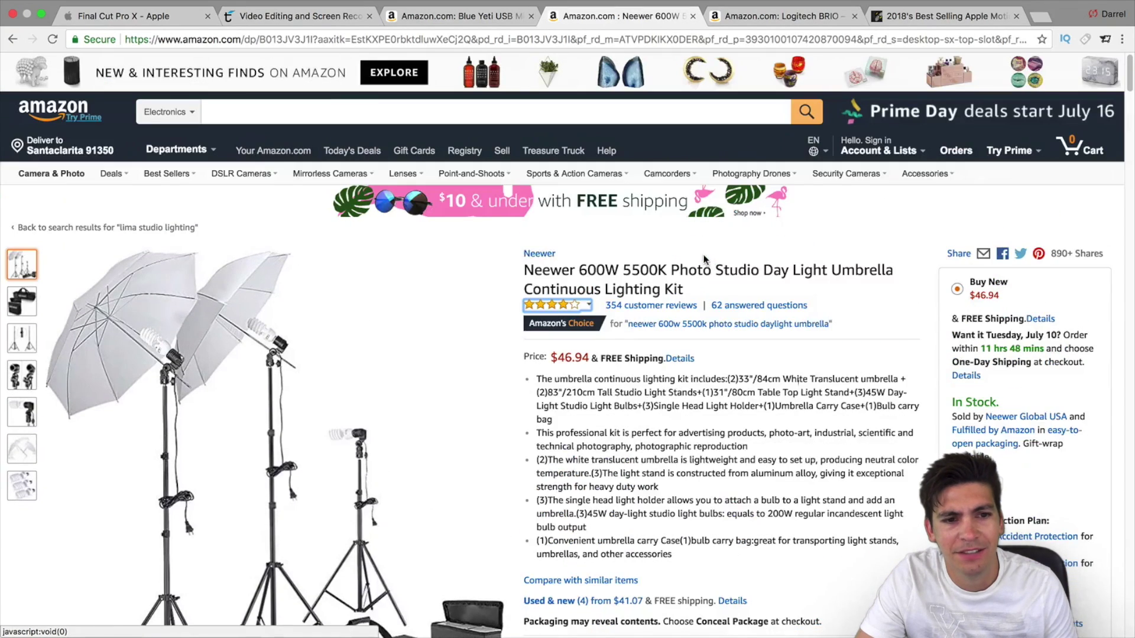
pyautogui.moveTo(230, 341)
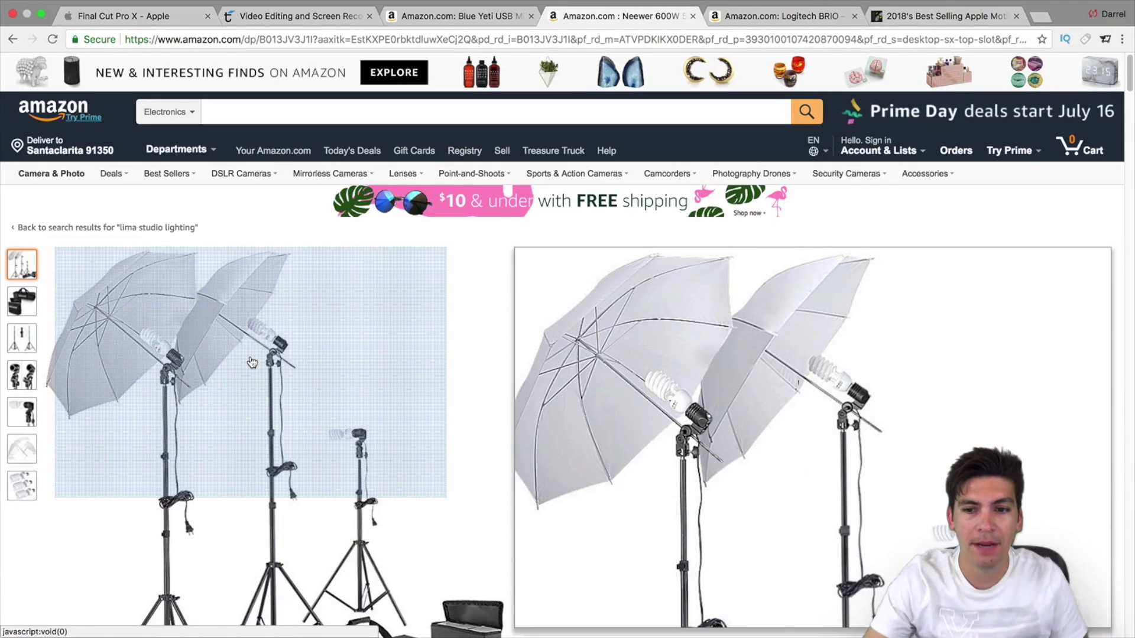
# Scroll through the Neewer page, then switch to the Logitech BRIO webcam tab
pyautogui.scroll(-1, 472, 473)
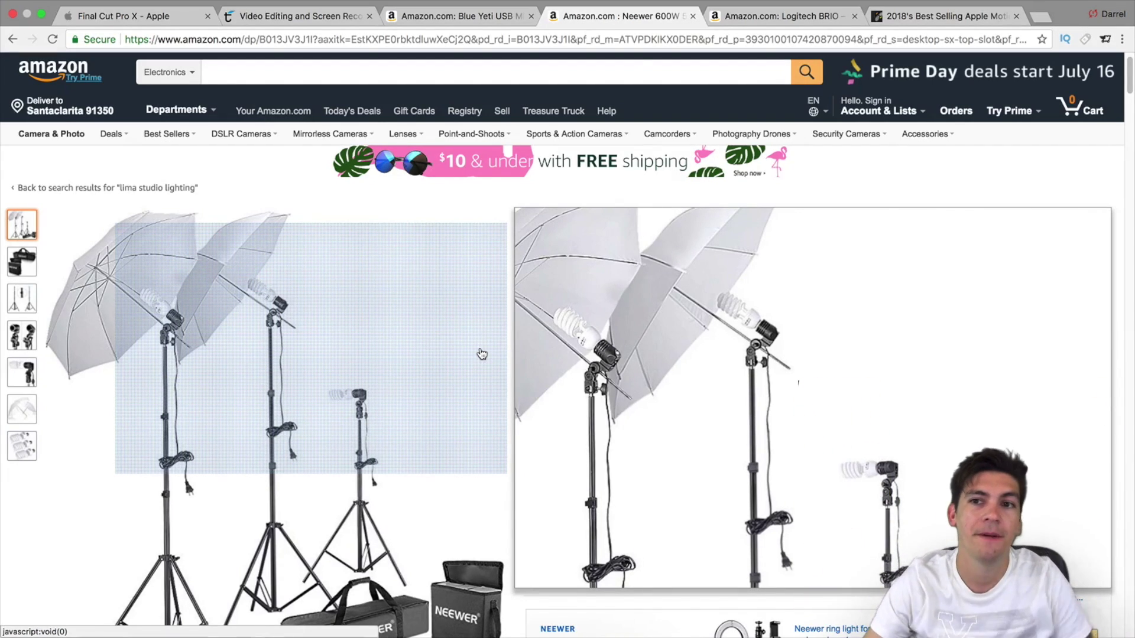
pyautogui.scroll(-8, 794, 228)
pyautogui.scroll(4, 794, 228)
pyautogui.scroll(4, 794, 228)
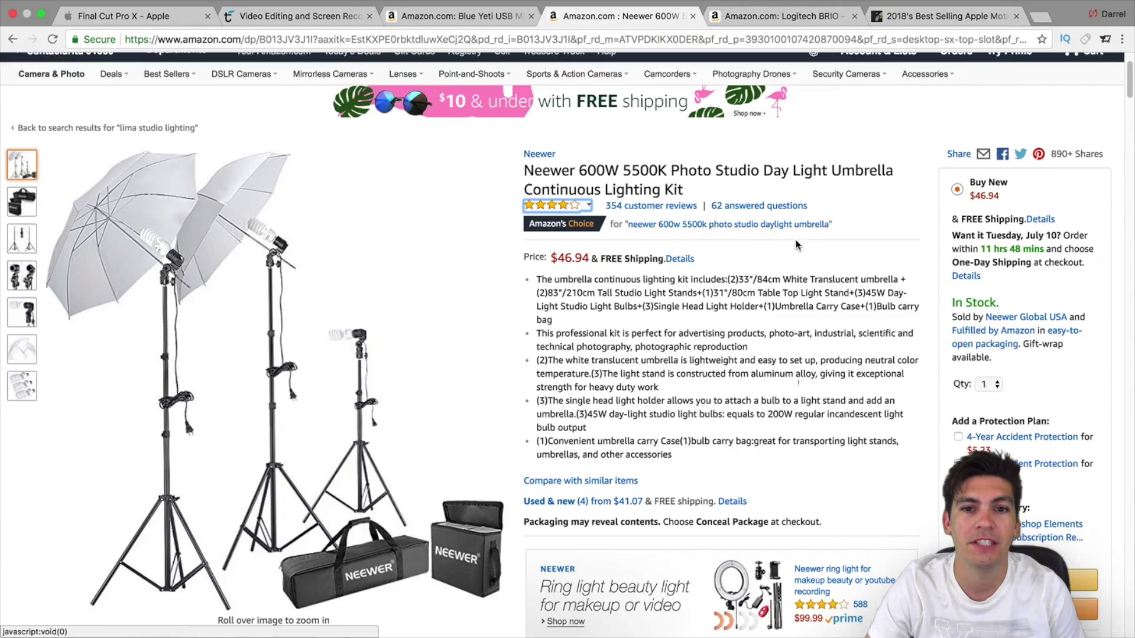
pyautogui.scroll(2, 597, 241)
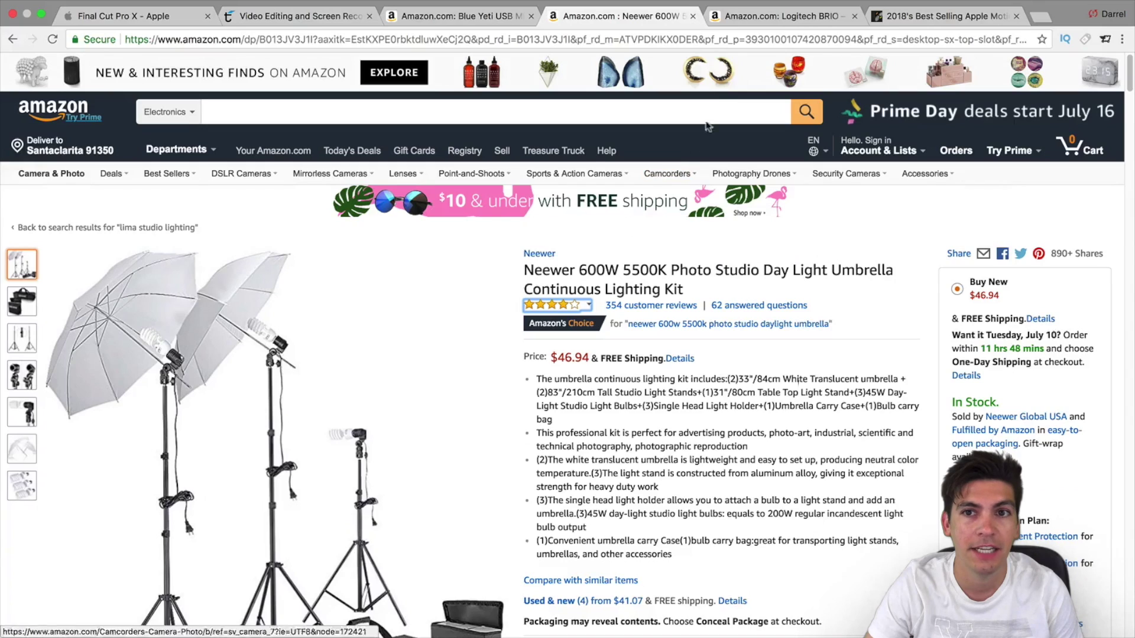
pyautogui.click(762, 17)
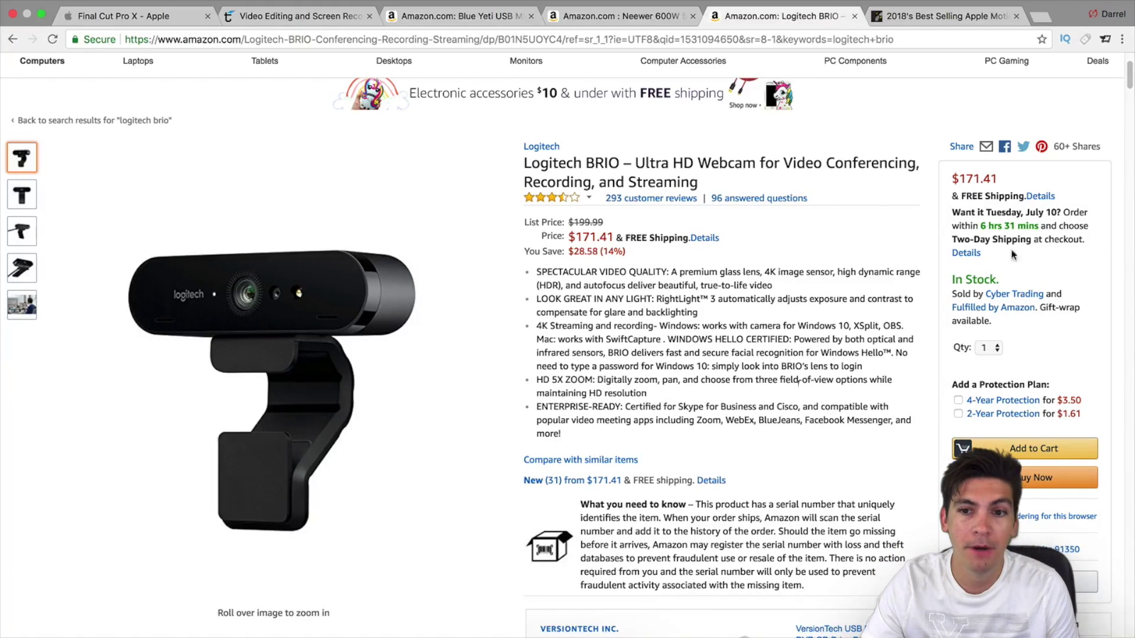
pyautogui.moveTo(1129, 79); pyautogui.dragTo(1129, 68)
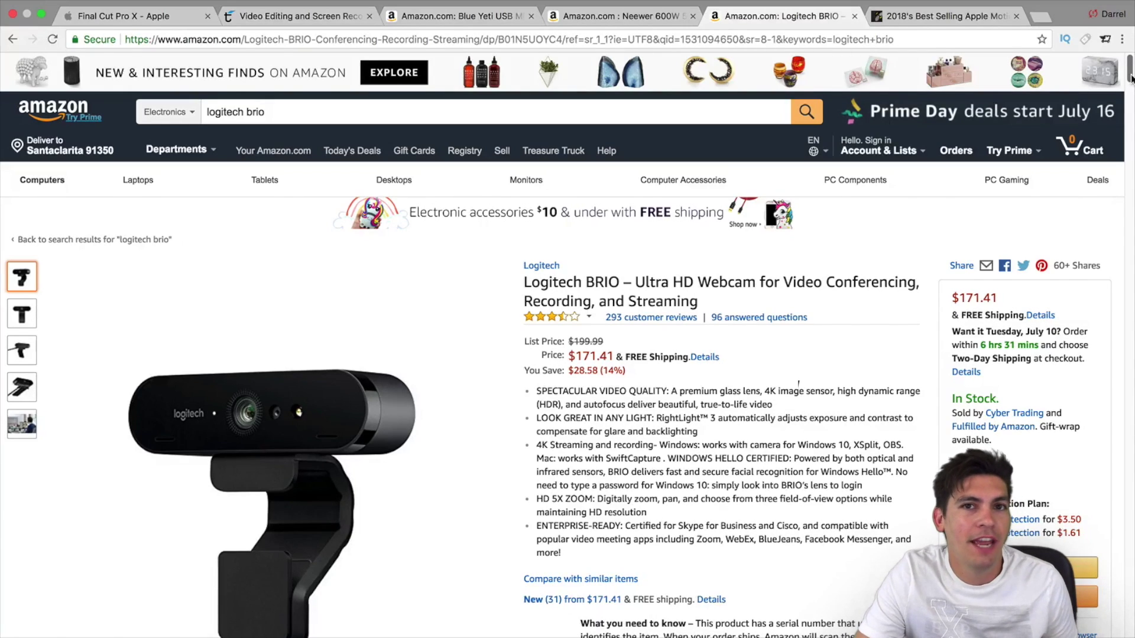
pyautogui.moveTo(1130, 78); pyautogui.dragTo(1130, 87)
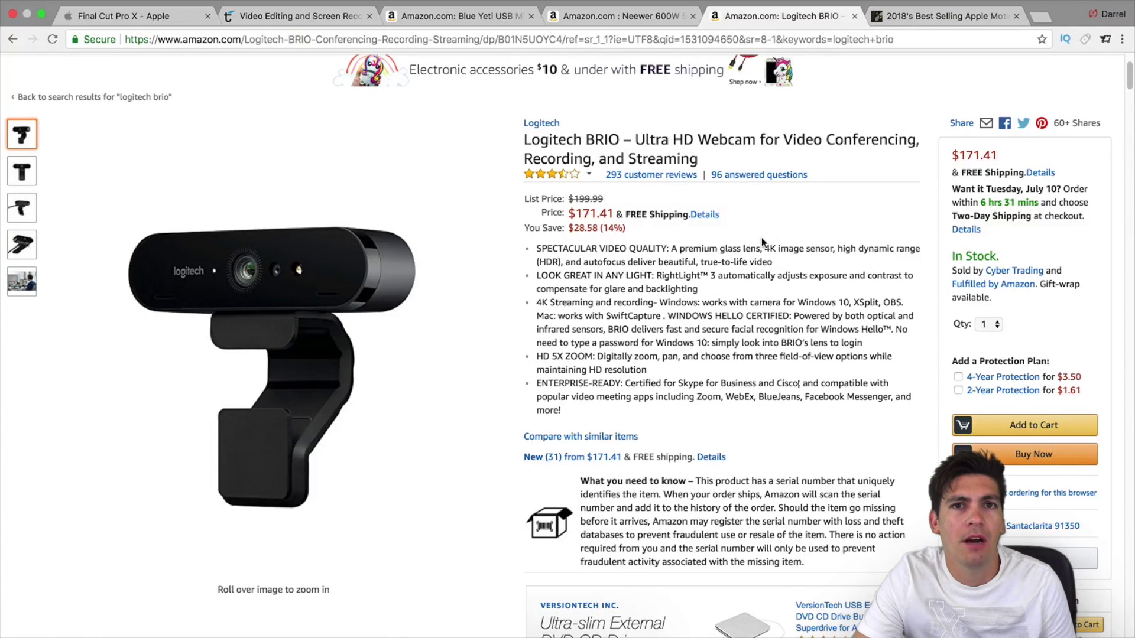
pyautogui.scroll(1, 762, 242)
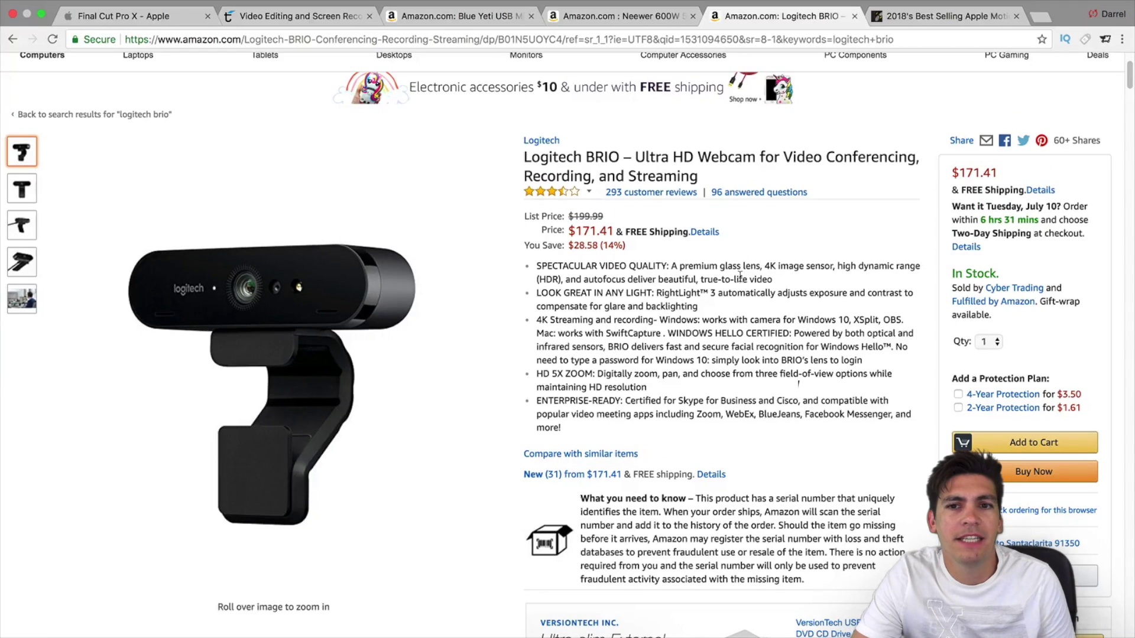
pyautogui.scroll(1, 739, 286)
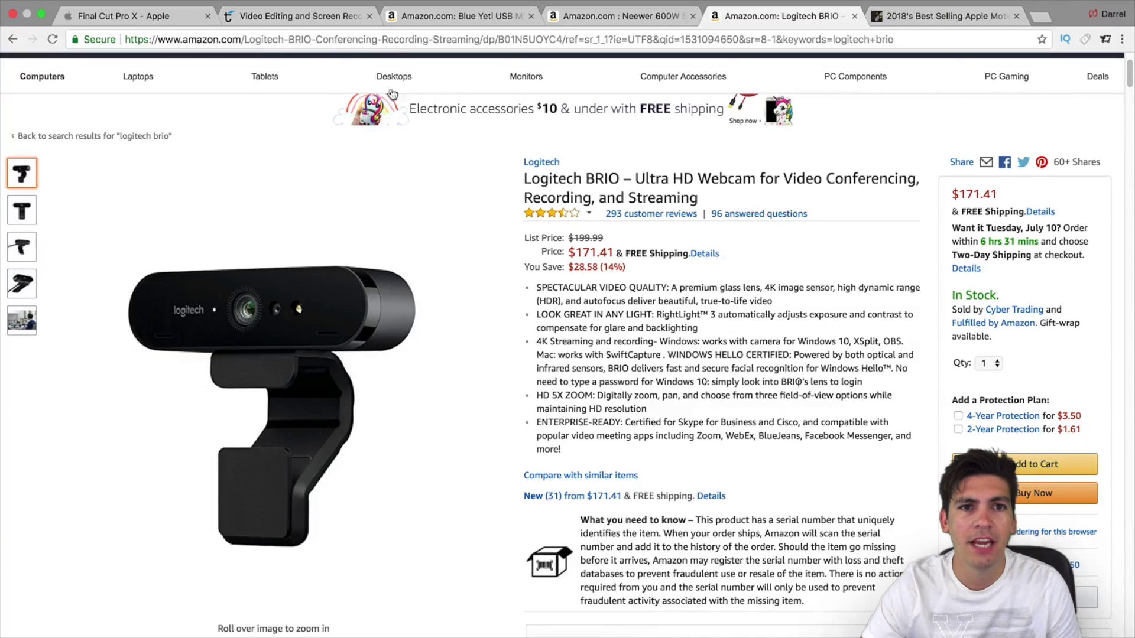
# Exit Chrome full screen and minimize it to reveal the desktop's MP4 files
pyautogui.moveTo(401, 3)
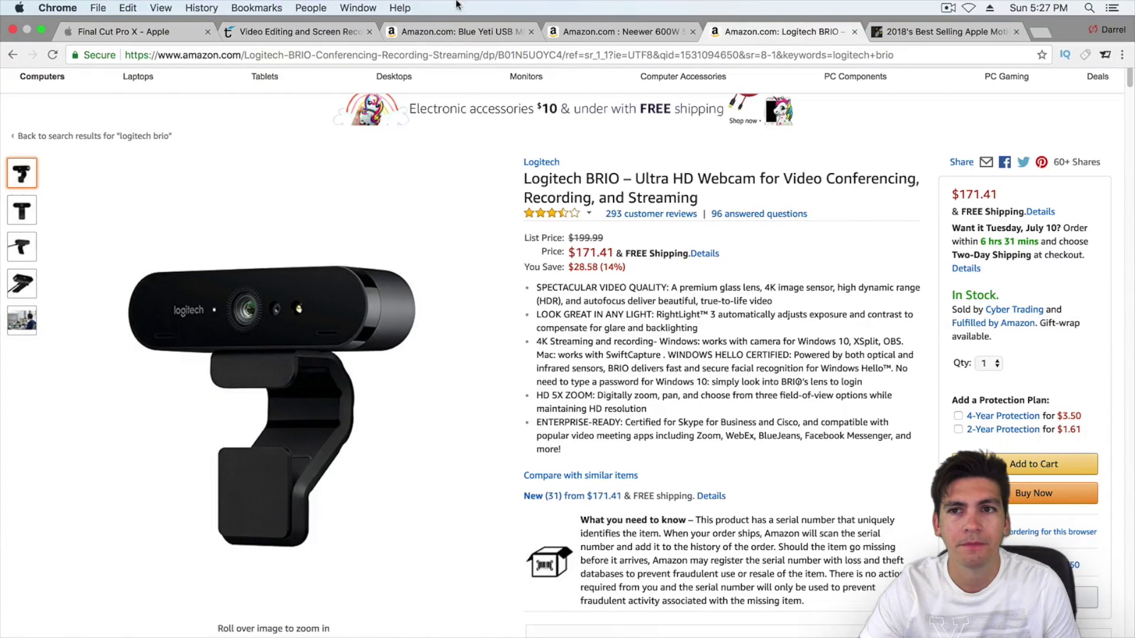
pyautogui.click(946, 8)
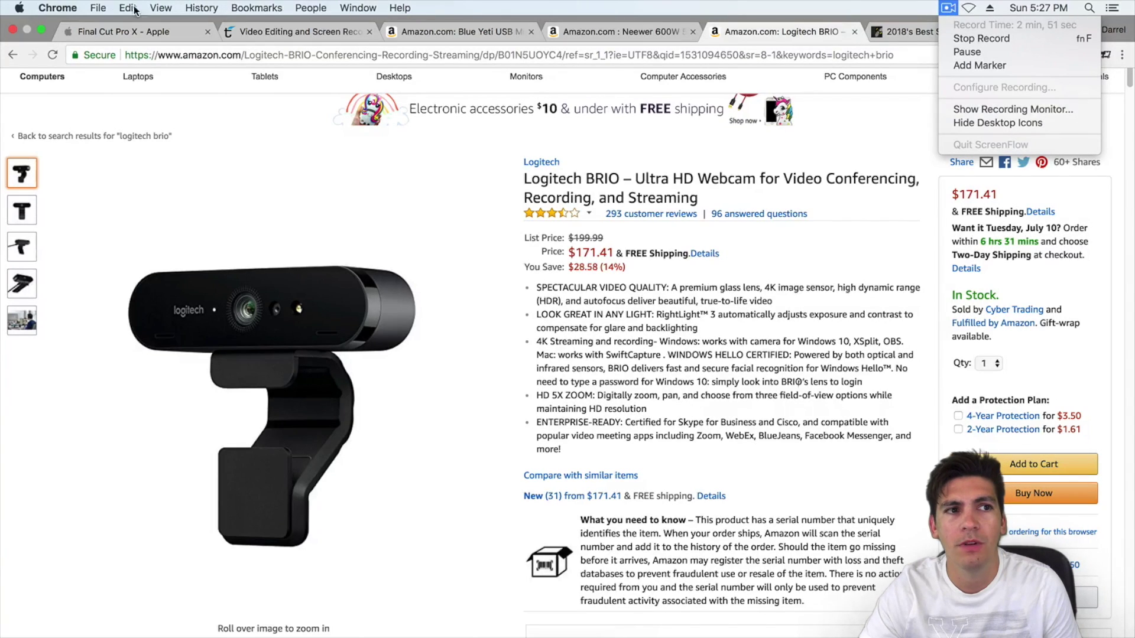
pyautogui.click(41, 30)
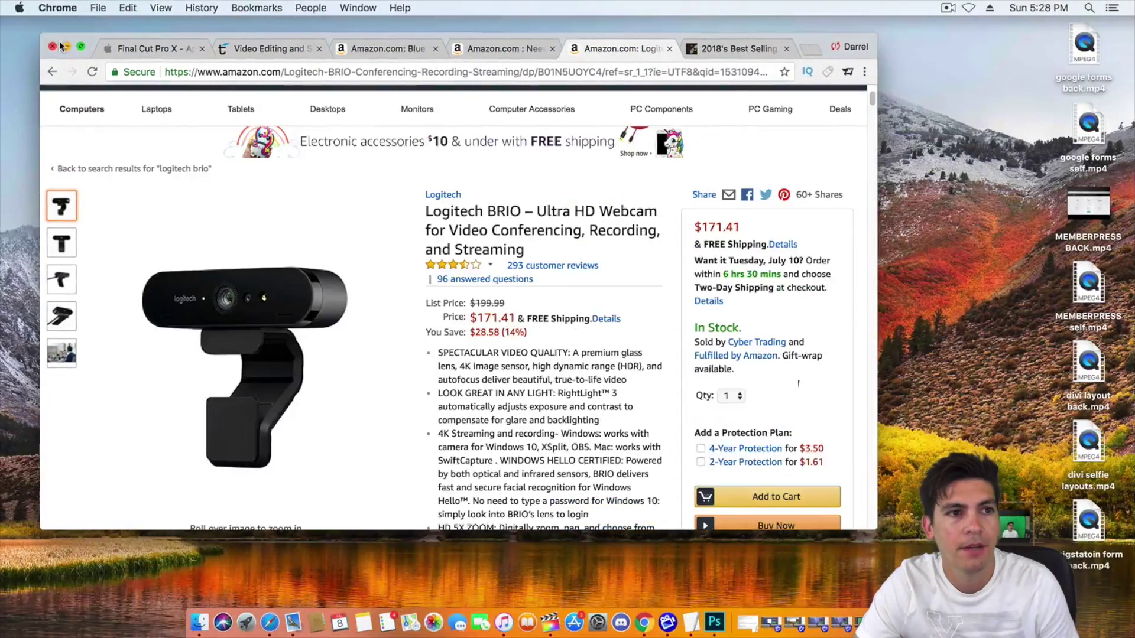
pyautogui.click(62, 45)
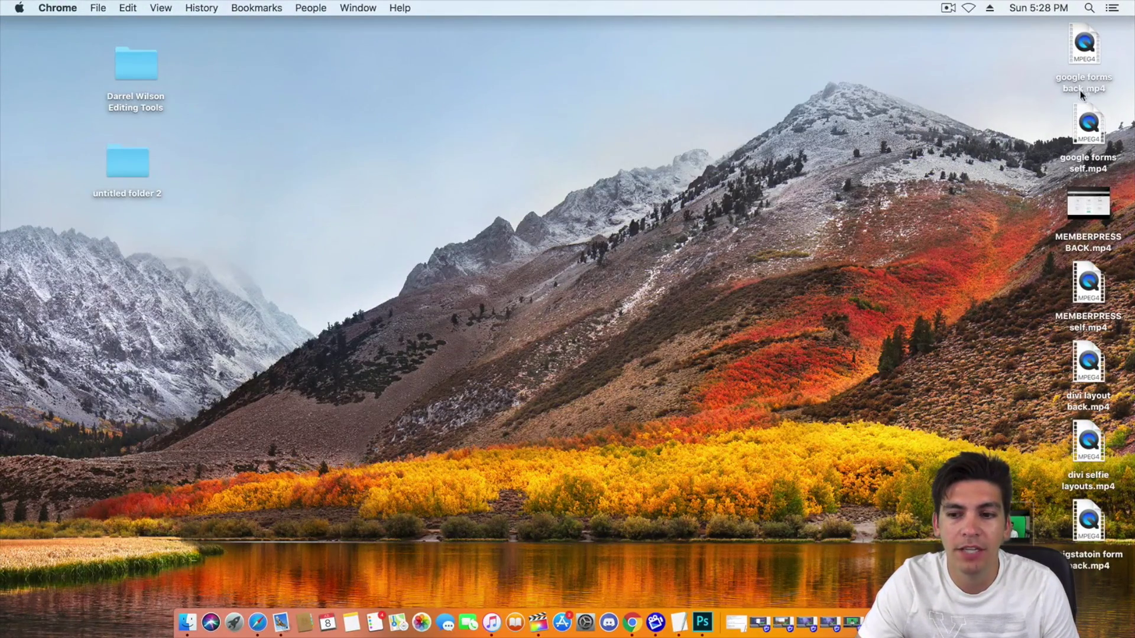
# Restore the minimized windows from the Dock, ending on the Divi Den ScreenFlow project
pyautogui.click(854, 623)
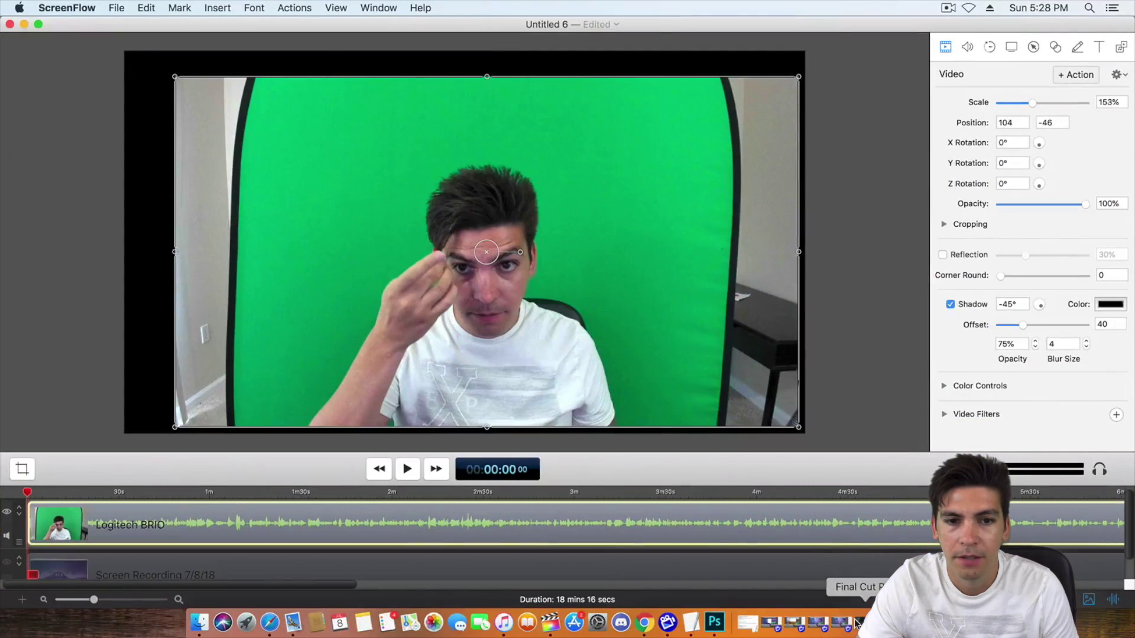
pyautogui.click(854, 623)
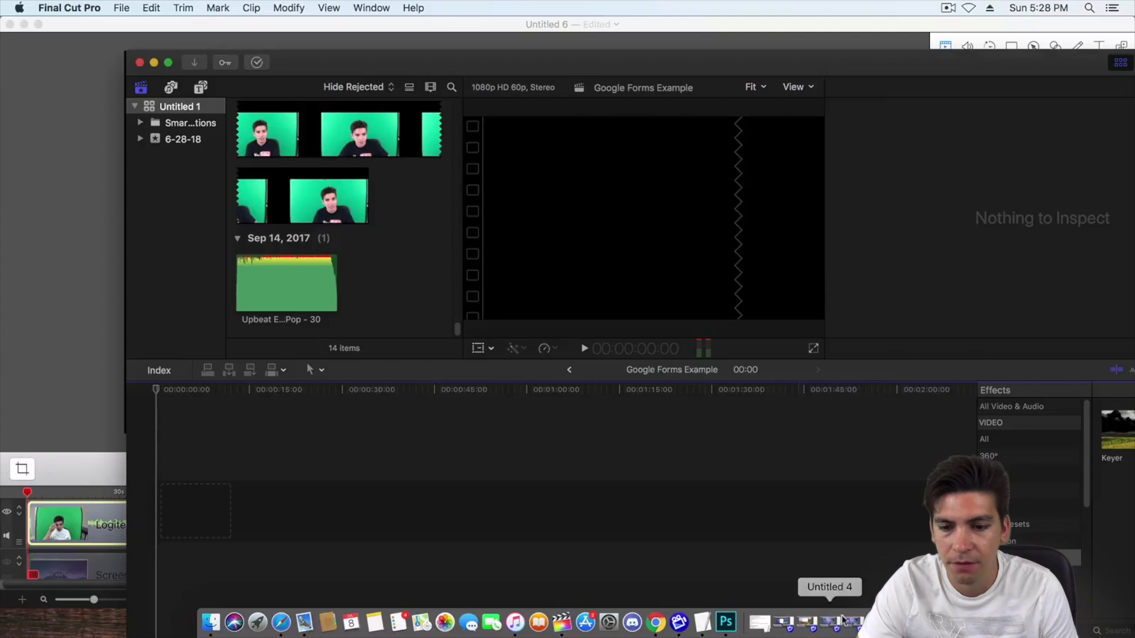
pyautogui.click(881, 623)
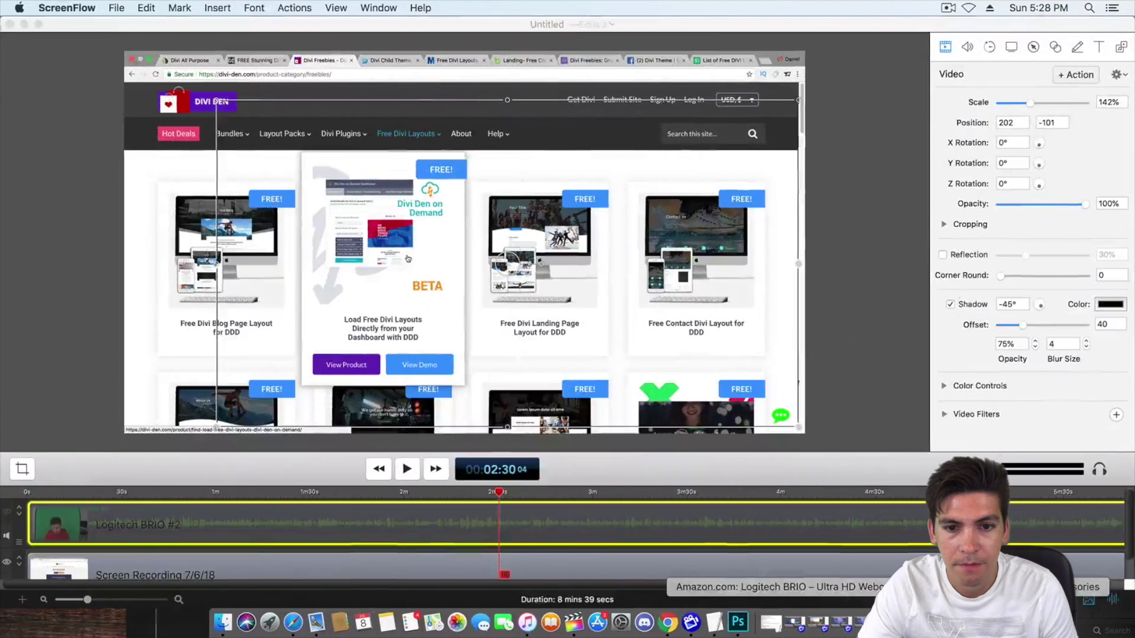
pyautogui.click(818, 625)
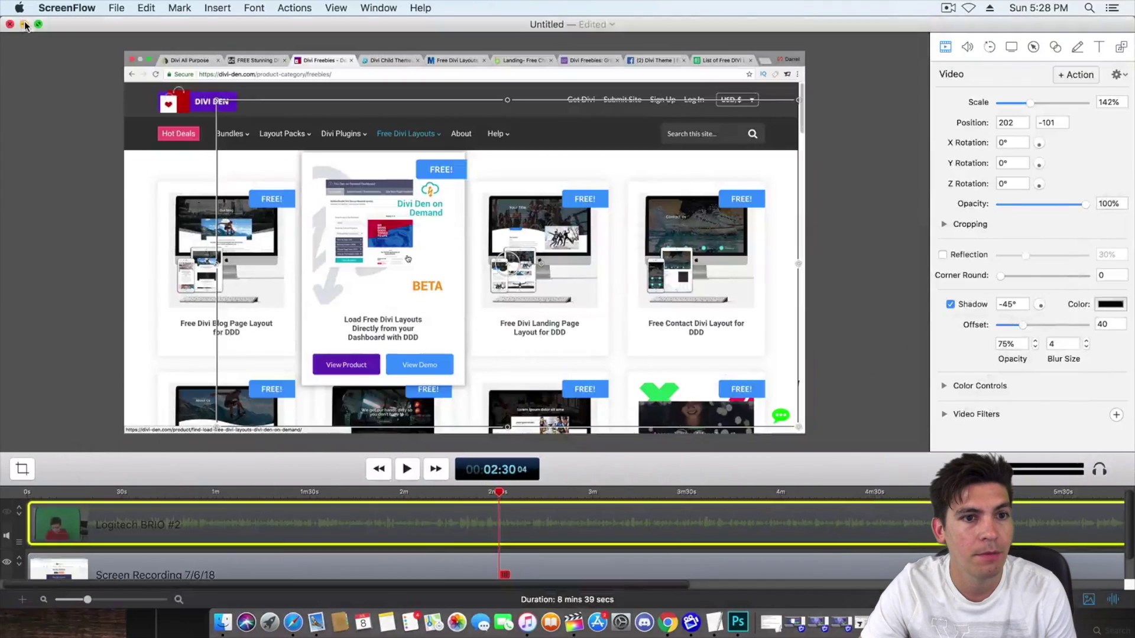
# Show the webcam track, test moving and shrinking it to 59%, then hide it again
pyautogui.click(7, 512)
pyautogui.moveTo(445, 263); pyautogui.dragTo(483, 270)
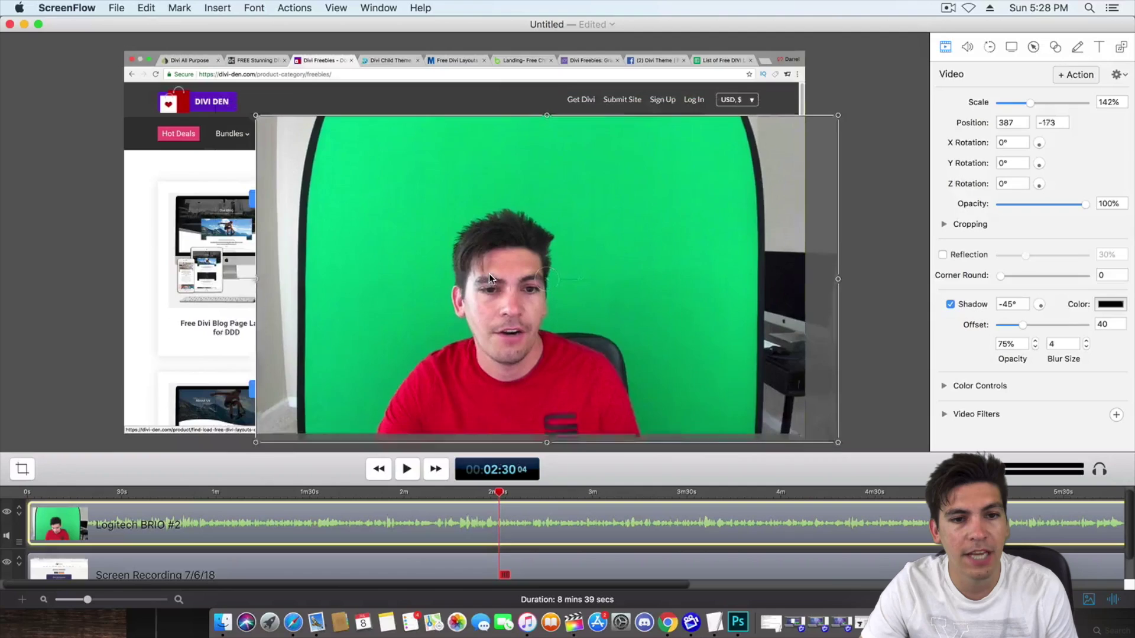
pyautogui.moveTo(256, 106); pyautogui.dragTo(596, 298)
pyautogui.moveTo(624, 360); pyautogui.dragTo(577, 356)
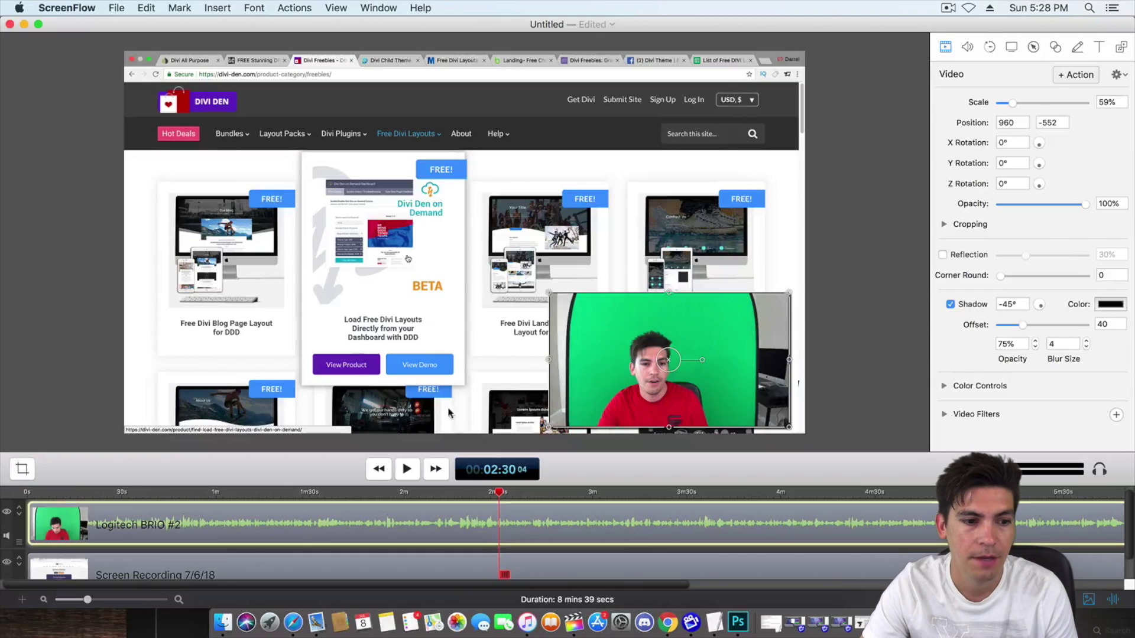
pyautogui.click(7, 512)
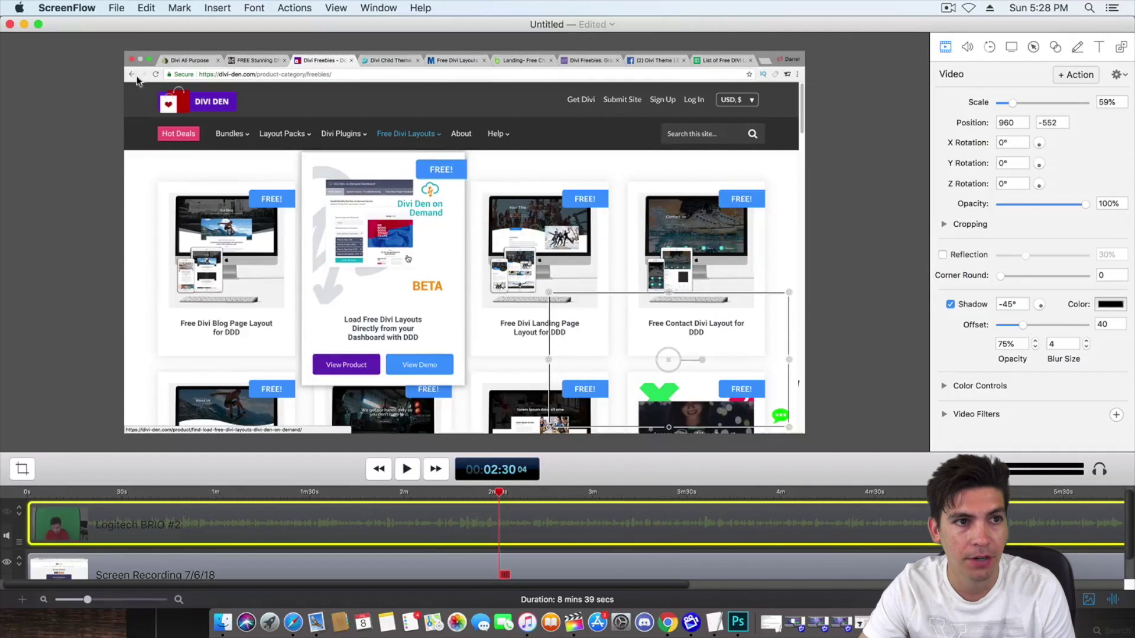
pyautogui.click(116, 8)
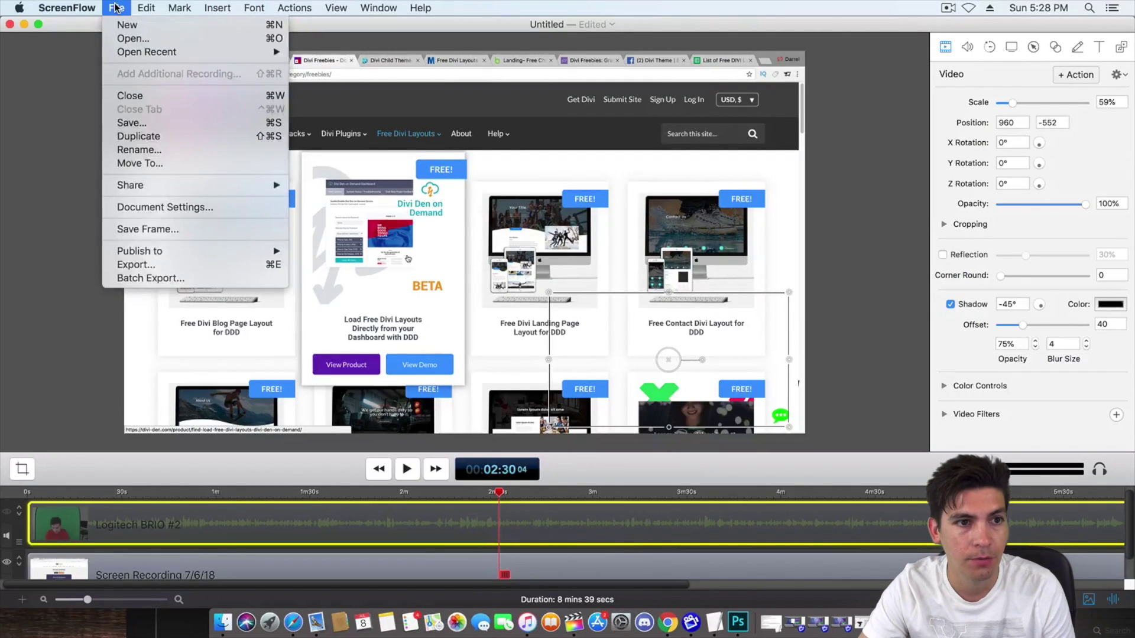
pyautogui.click(118, 263)
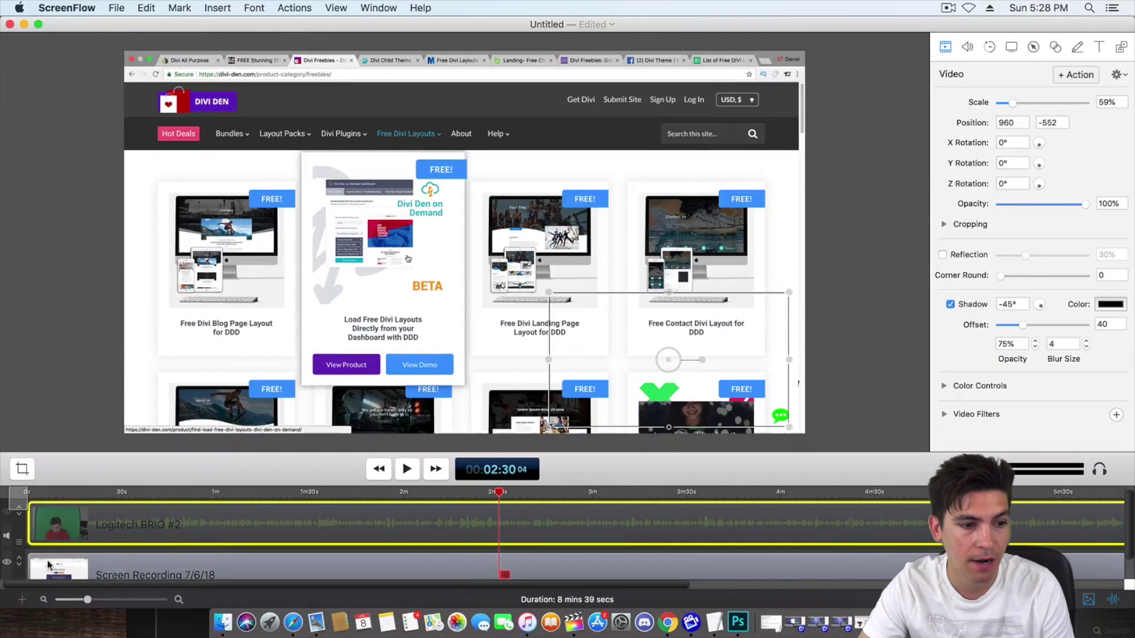
# Hide the Screen Recording, show only the Logitech BRIO #2 track and scale it to 150%
pyautogui.click(8, 563)
pyautogui.click(6, 512)
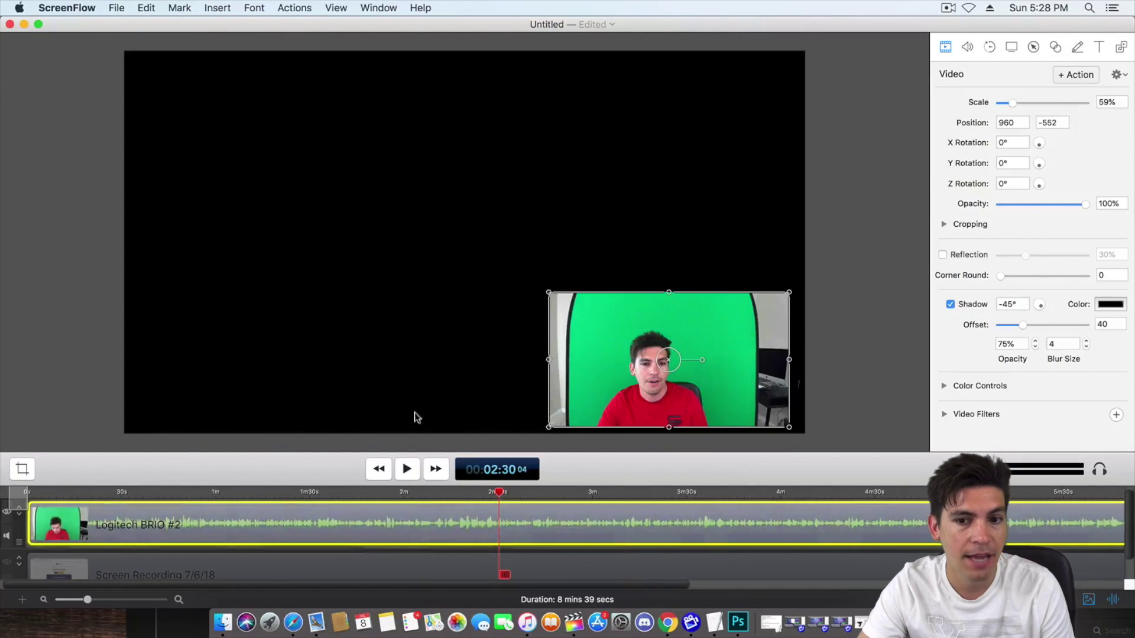
pyautogui.moveTo(549, 292); pyautogui.dragTo(177, 83)
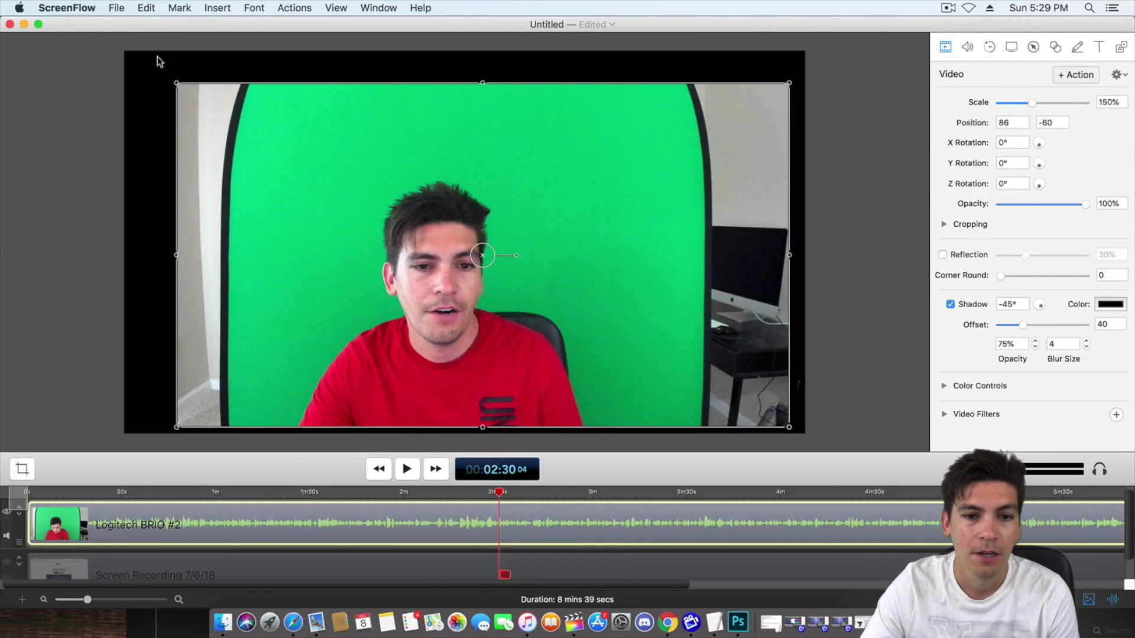
# Bring Final Cut Pro forward and drop google forms back.mp4 into the timeline
pyautogui.click(23, 25)
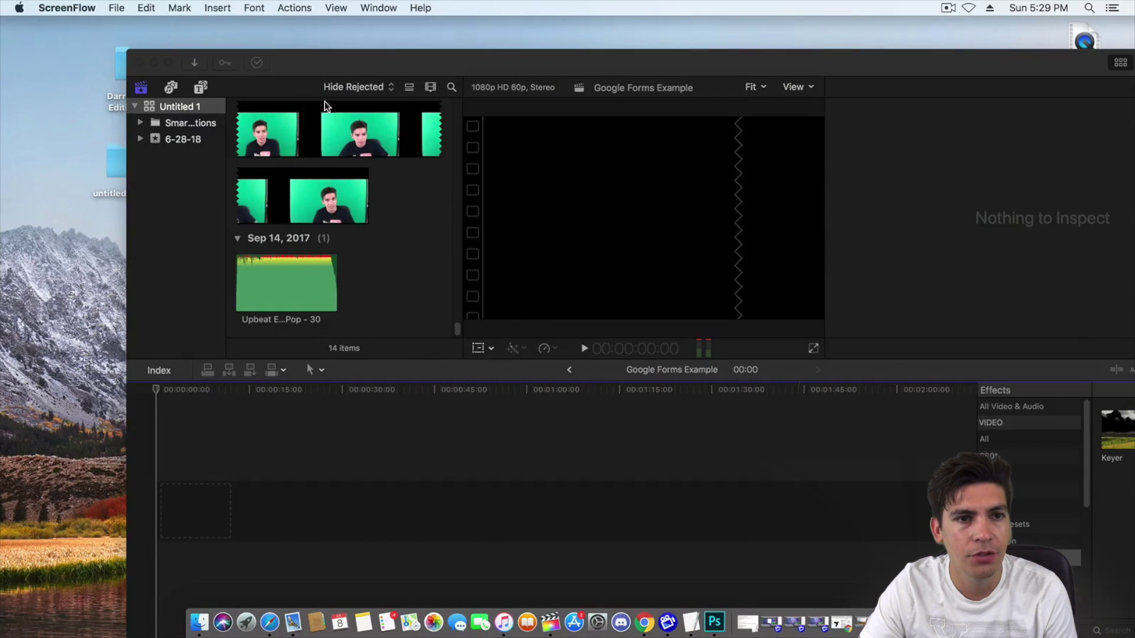
pyautogui.click(366, 59)
pyautogui.moveTo(366, 59); pyautogui.dragTo(307, 51)
pyautogui.doubleClick(307, 50)
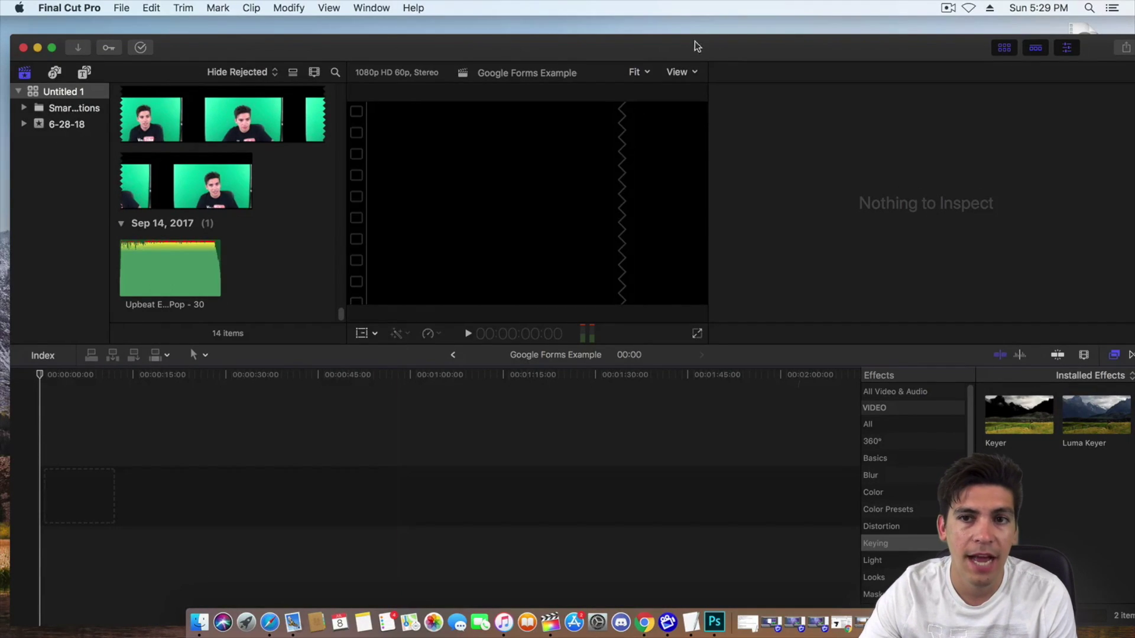
pyautogui.moveTo(693, 46); pyautogui.dragTo(549, 41)
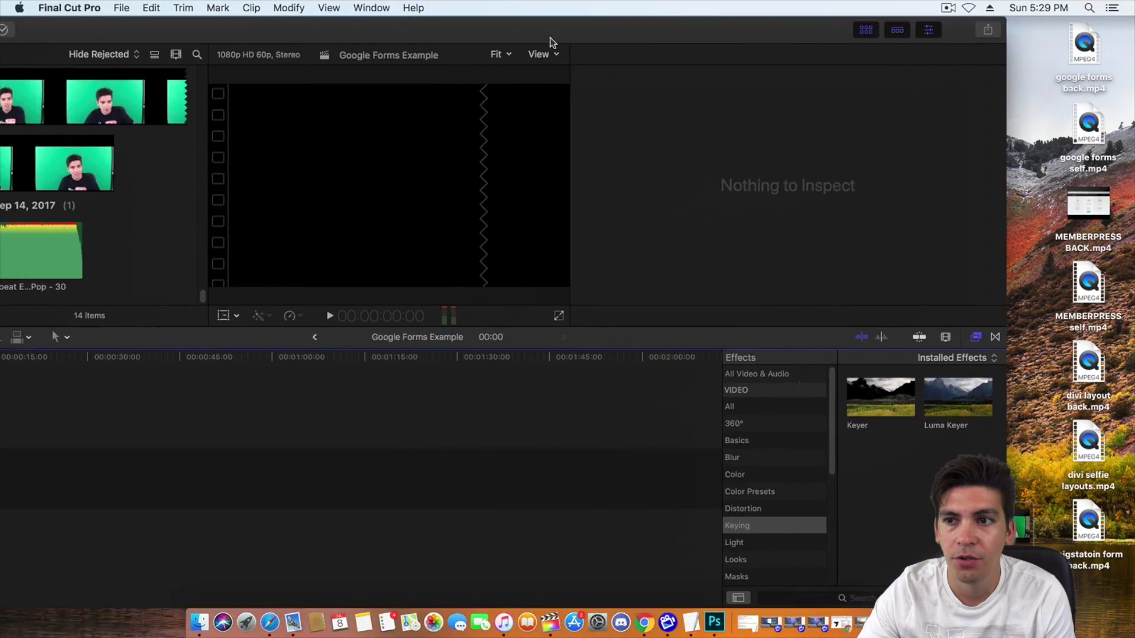
pyautogui.moveTo(1072, 82); pyautogui.dragTo(588, 370)
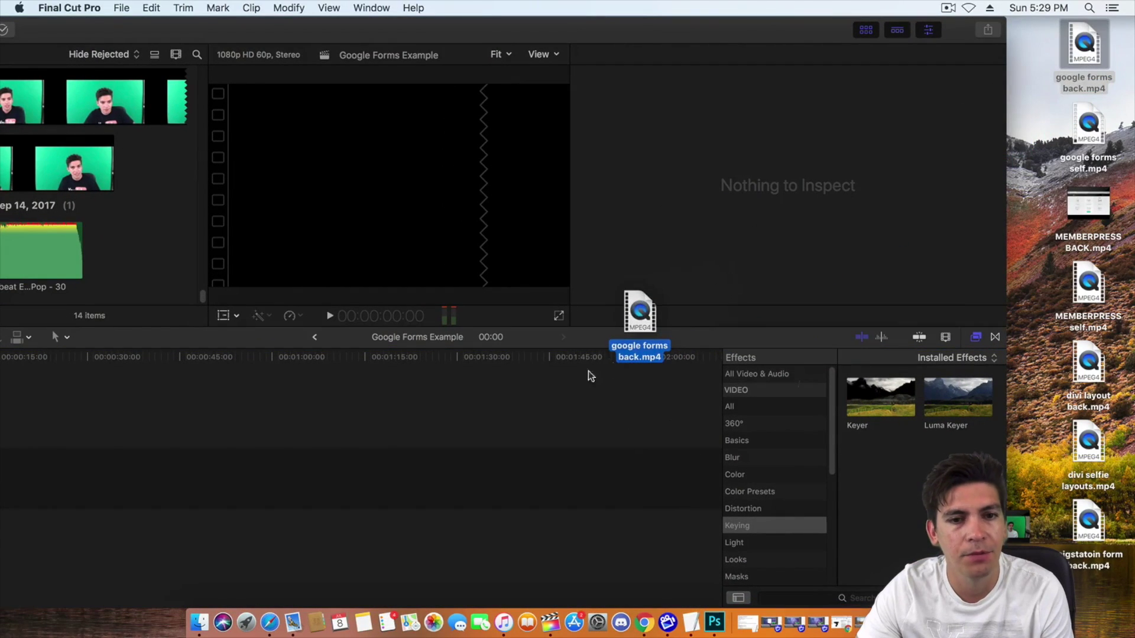
pyautogui.moveTo(404, 441); pyautogui.dragTo(171, 465)
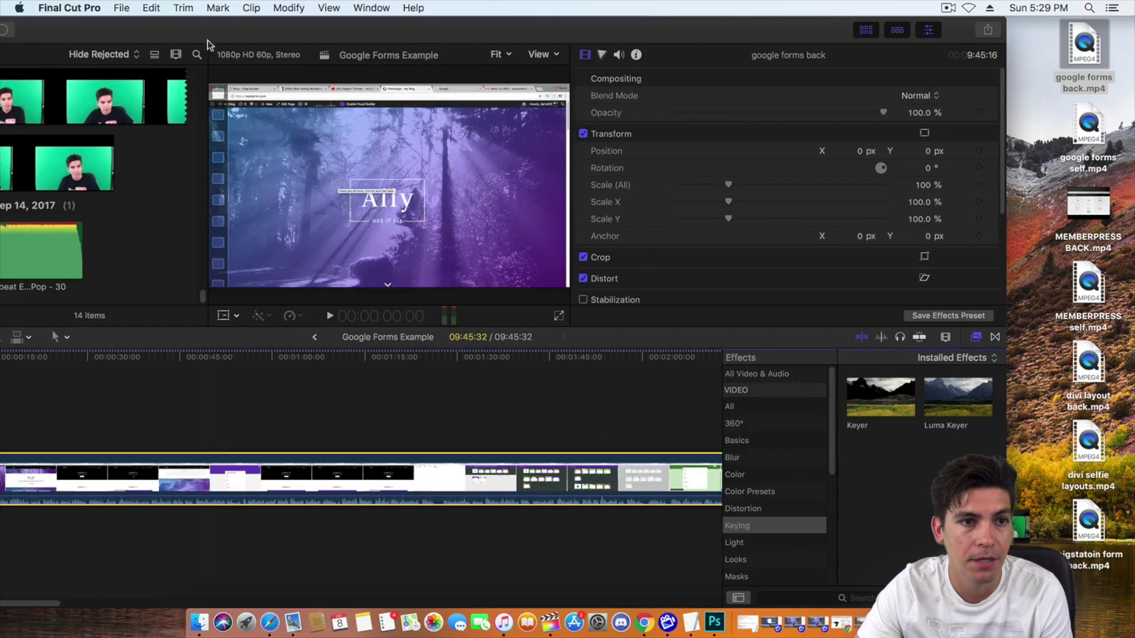
# Place google forms self.mp4 above the background clip, starting at zero
pyautogui.moveTo(209, 30); pyautogui.dragTo(342, 27)
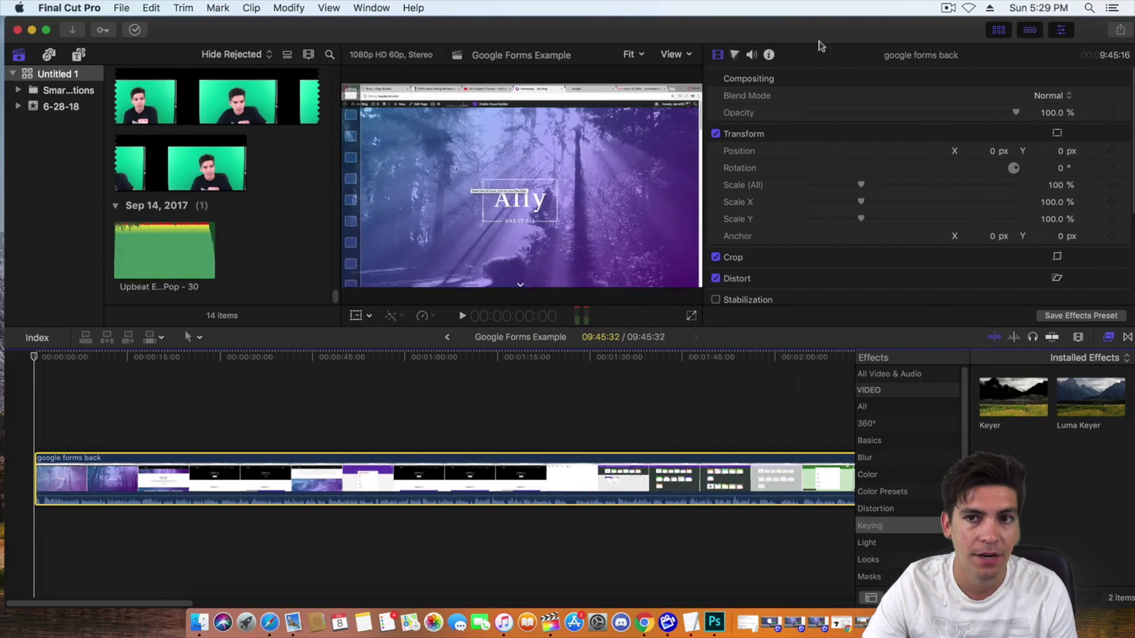
pyautogui.moveTo(824, 30); pyautogui.dragTo(716, 32)
pyautogui.moveTo(859, 26); pyautogui.dragTo(760, 26)
pyautogui.moveTo(1088, 128); pyautogui.dragTo(184, 387)
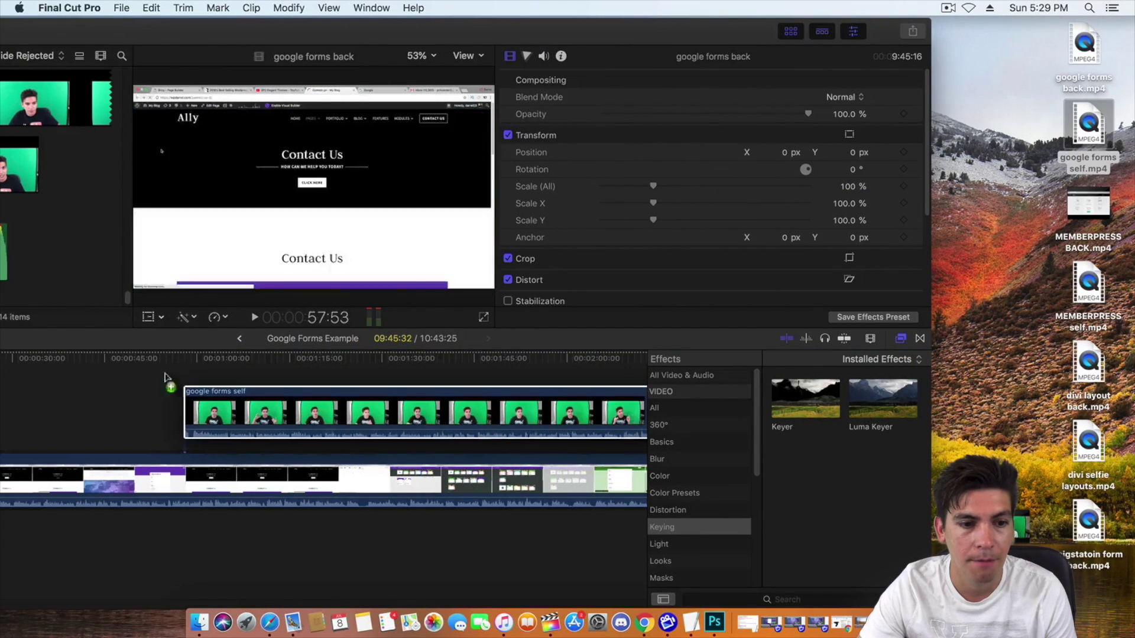
pyautogui.moveTo(222, 34); pyautogui.dragTo(532, 35)
pyautogui.moveTo(582, 417); pyautogui.dragTo(130, 387)
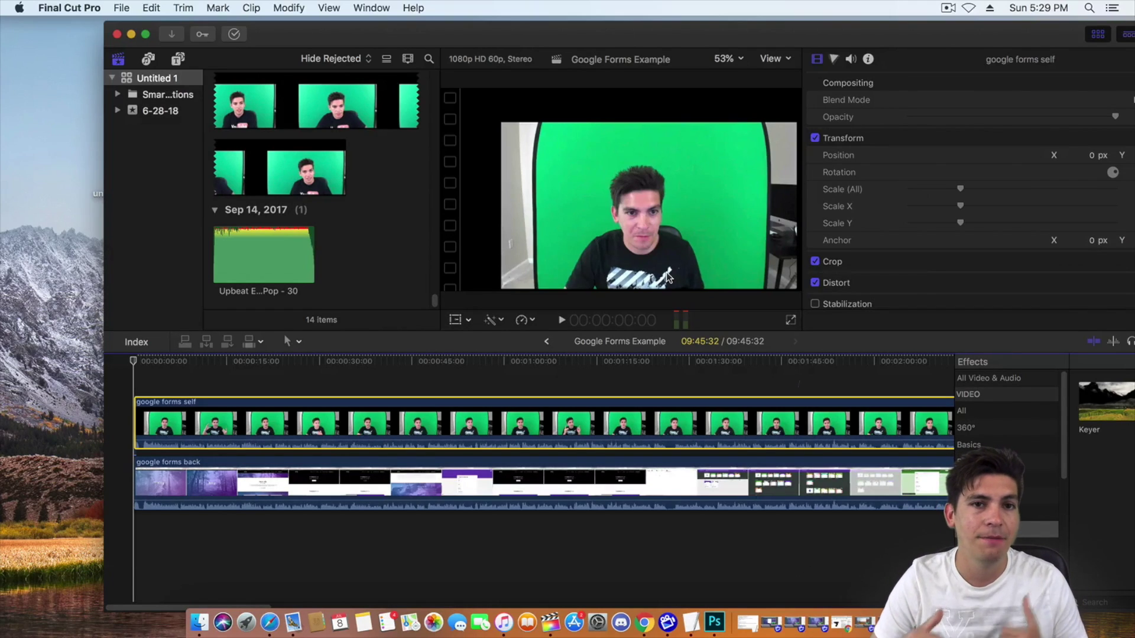
pyautogui.click(644, 622)
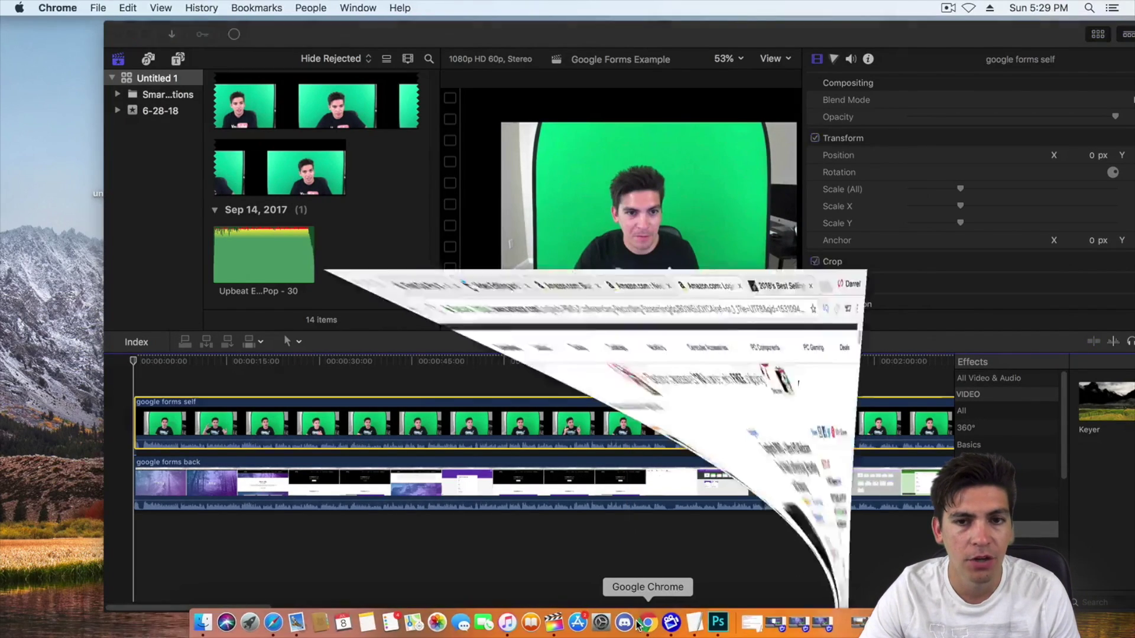
pyautogui.click(761, 50)
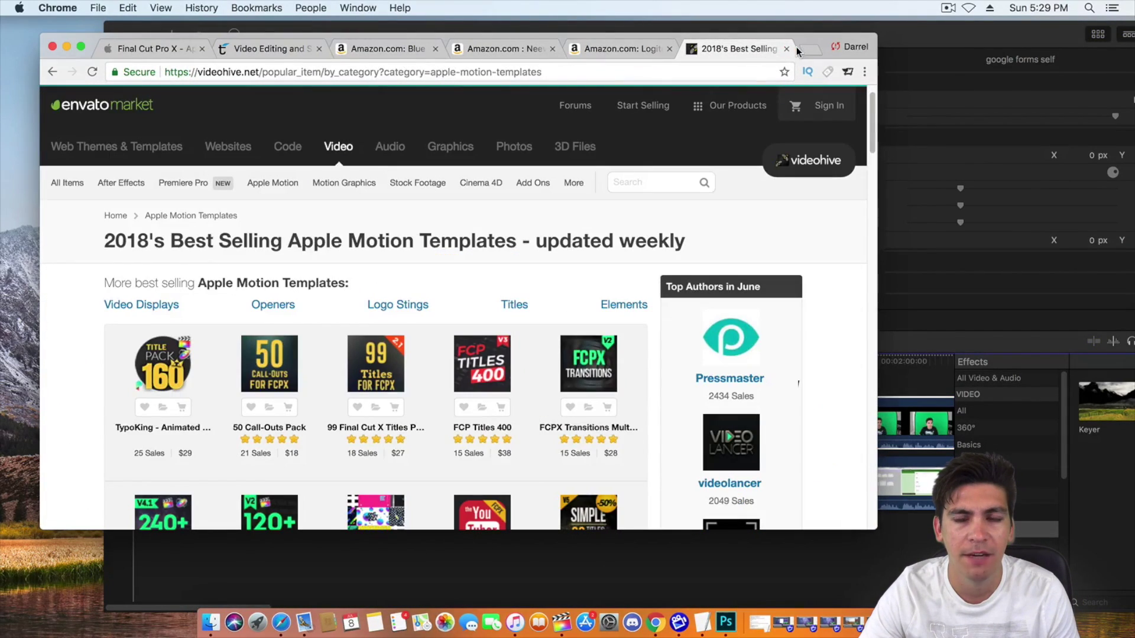
pyautogui.click(626, 48)
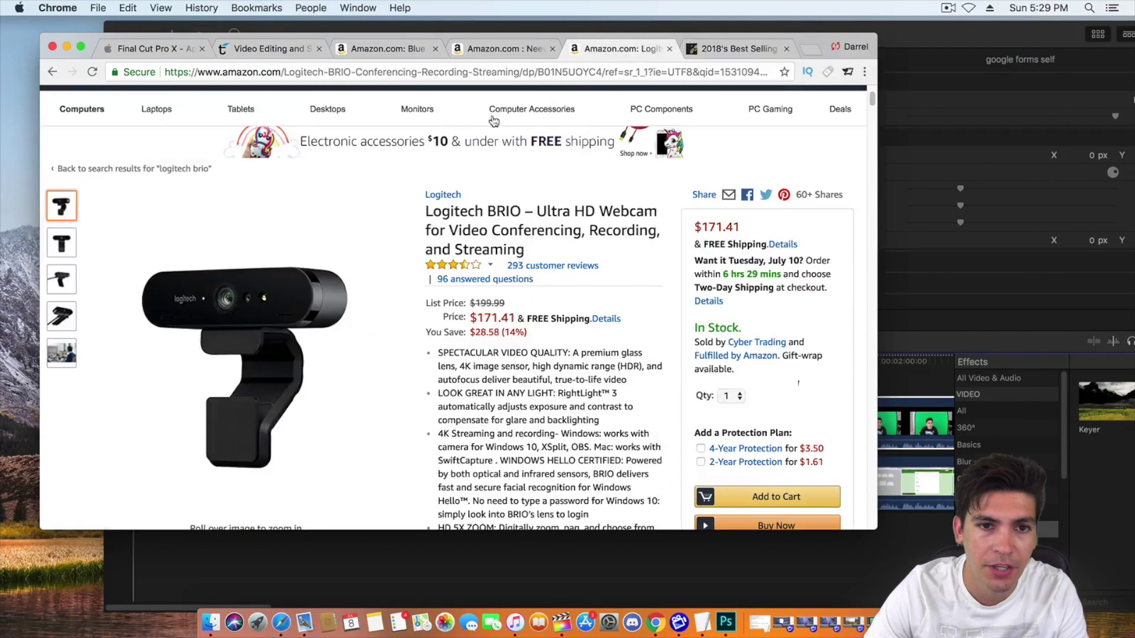
pyautogui.click(424, 146)
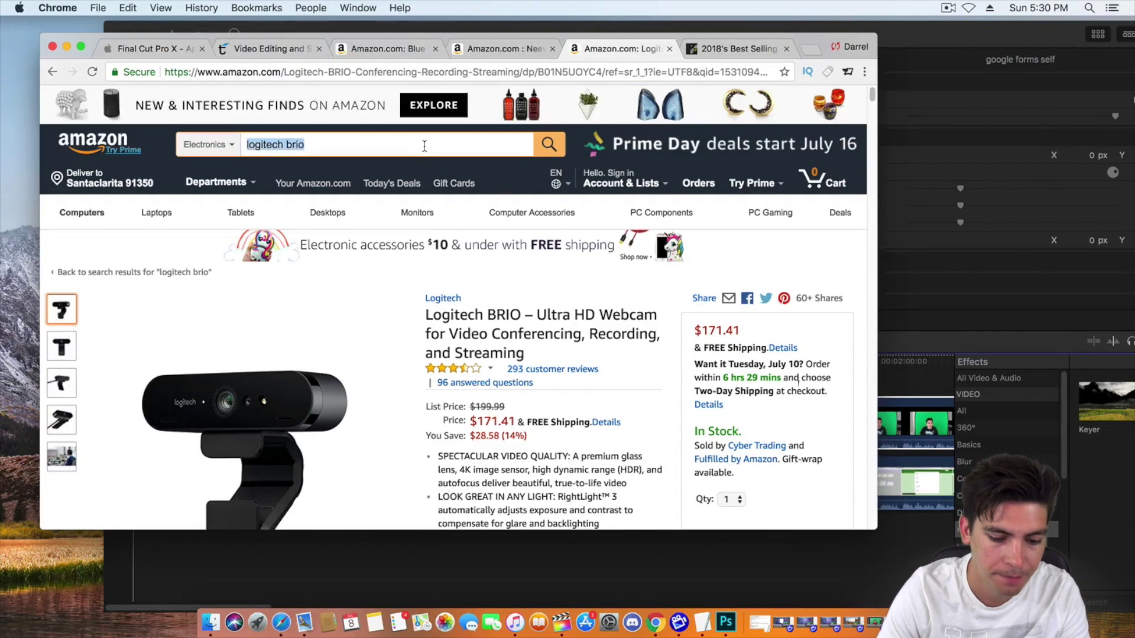
pyautogui.write('green screen')
pyautogui.press('Return')
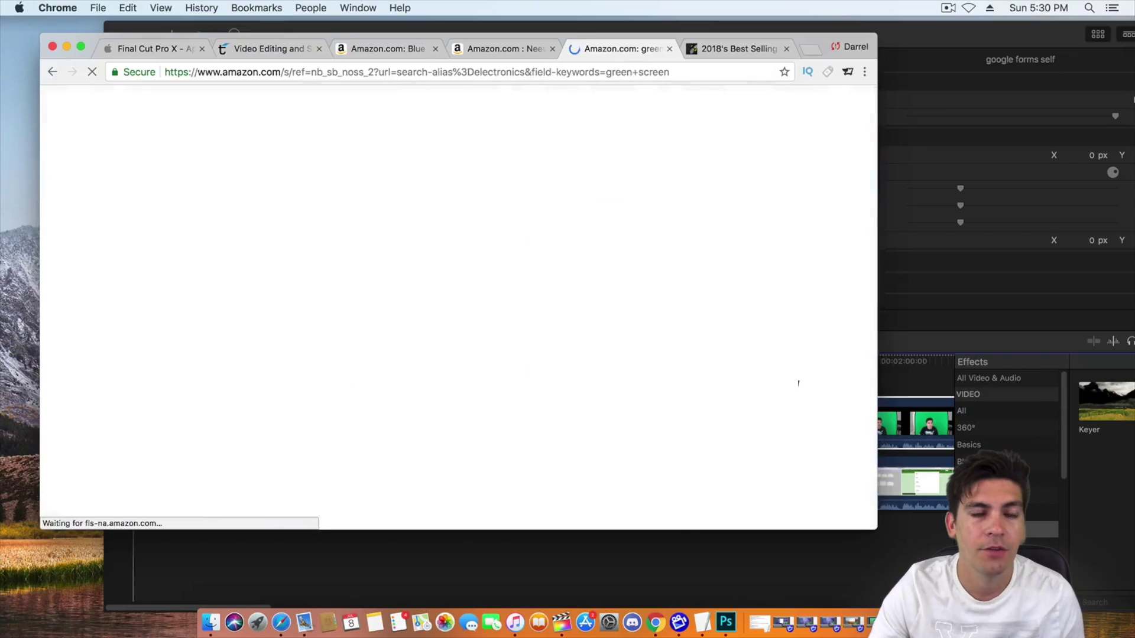
pyautogui.scroll(-15, 536, 266)
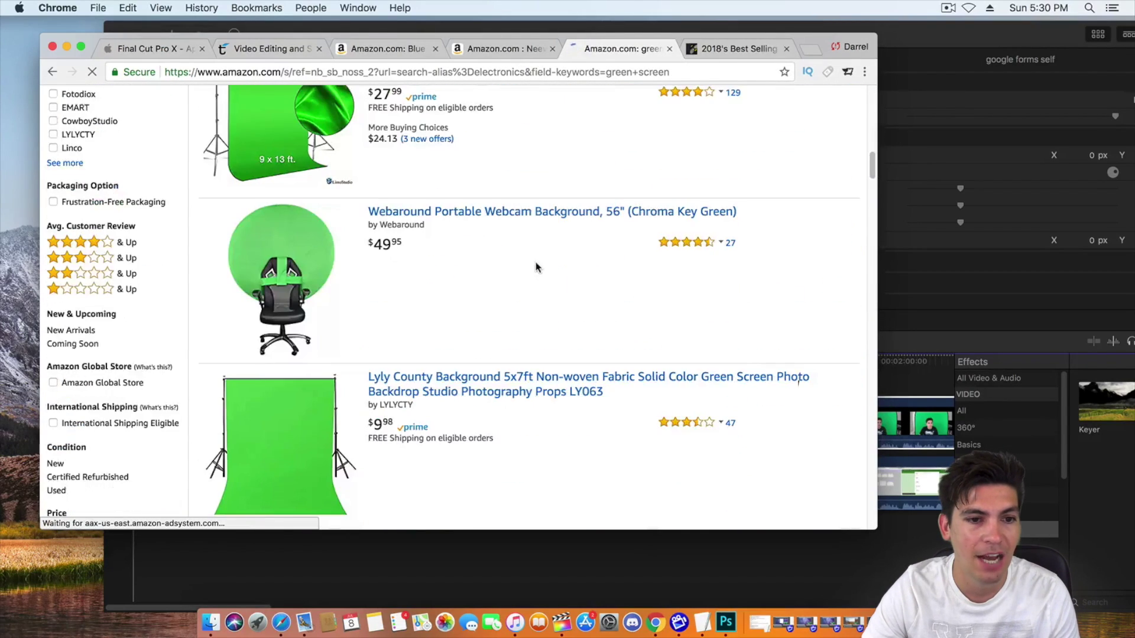
pyautogui.moveTo(871, 168)
pyautogui.mouseDown()
pyautogui.moveTo(872, 198)
pyautogui.moveTo(871, 171)
pyautogui.mouseUp()
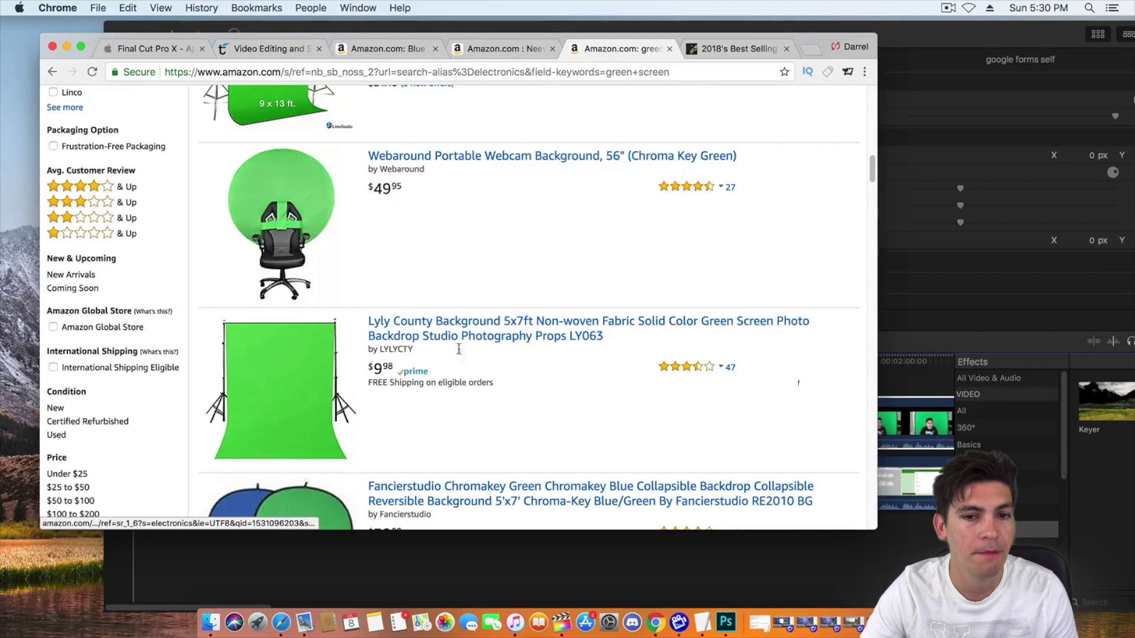
pyautogui.scroll(-2, 336, 477)
pyautogui.click(316, 487)
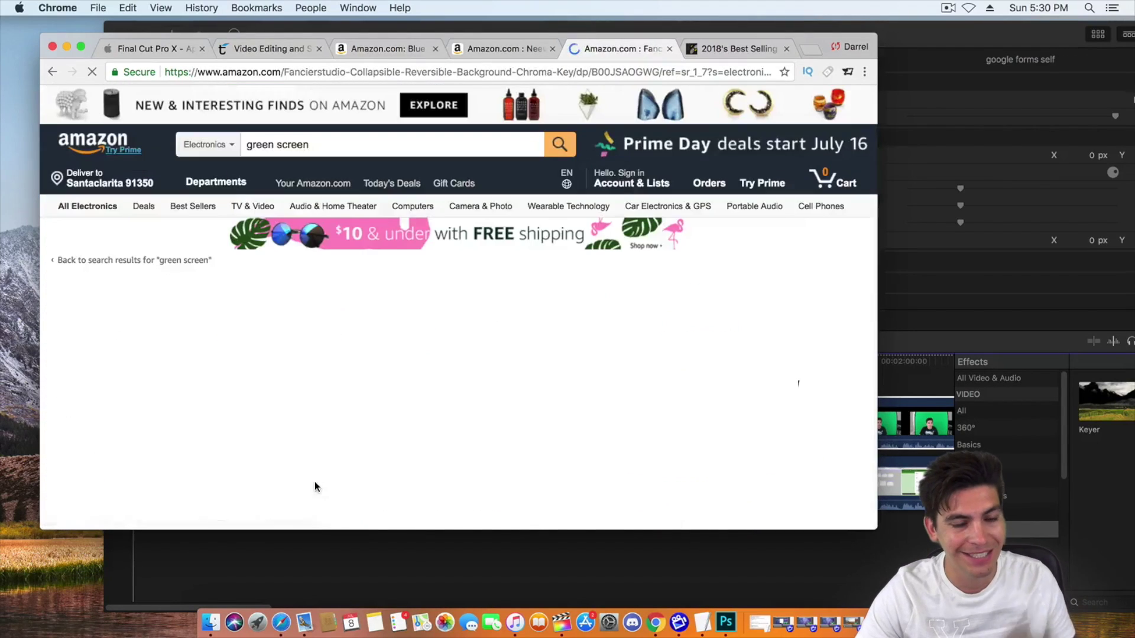
pyautogui.scroll(-2, 325, 427)
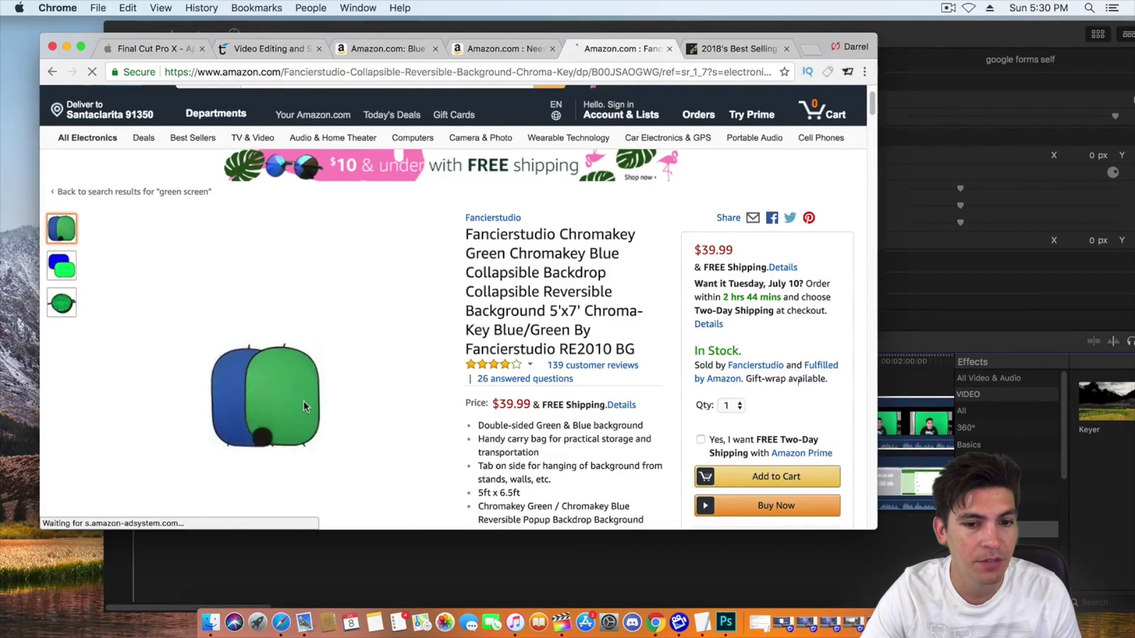
pyautogui.scroll(-1, 304, 402)
pyautogui.moveTo(69, 238)
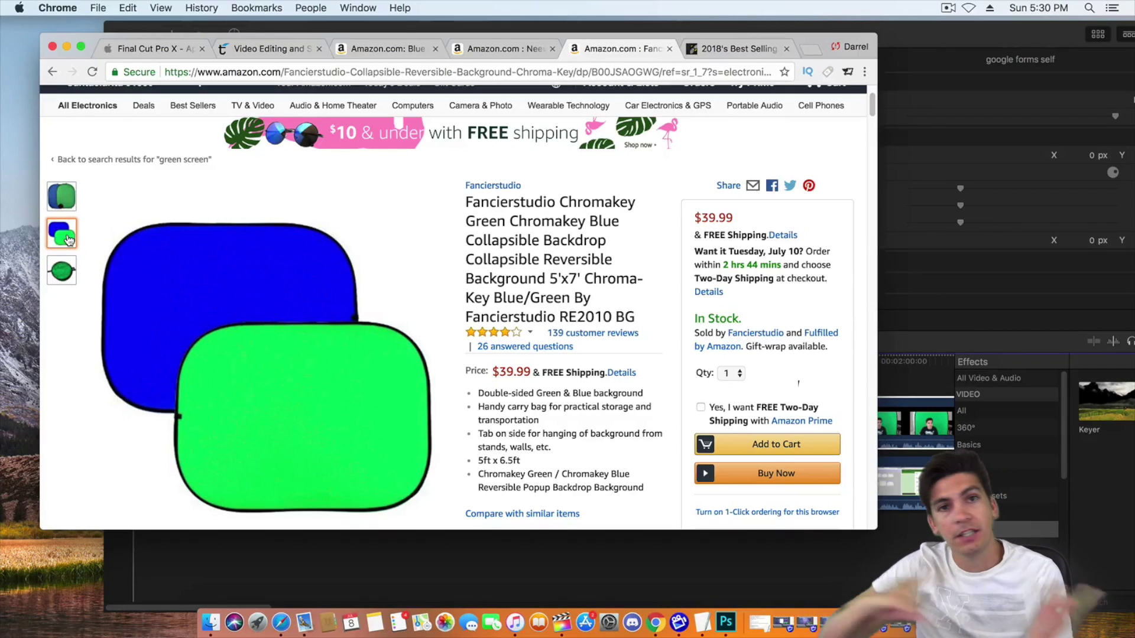
pyautogui.click(70, 278)
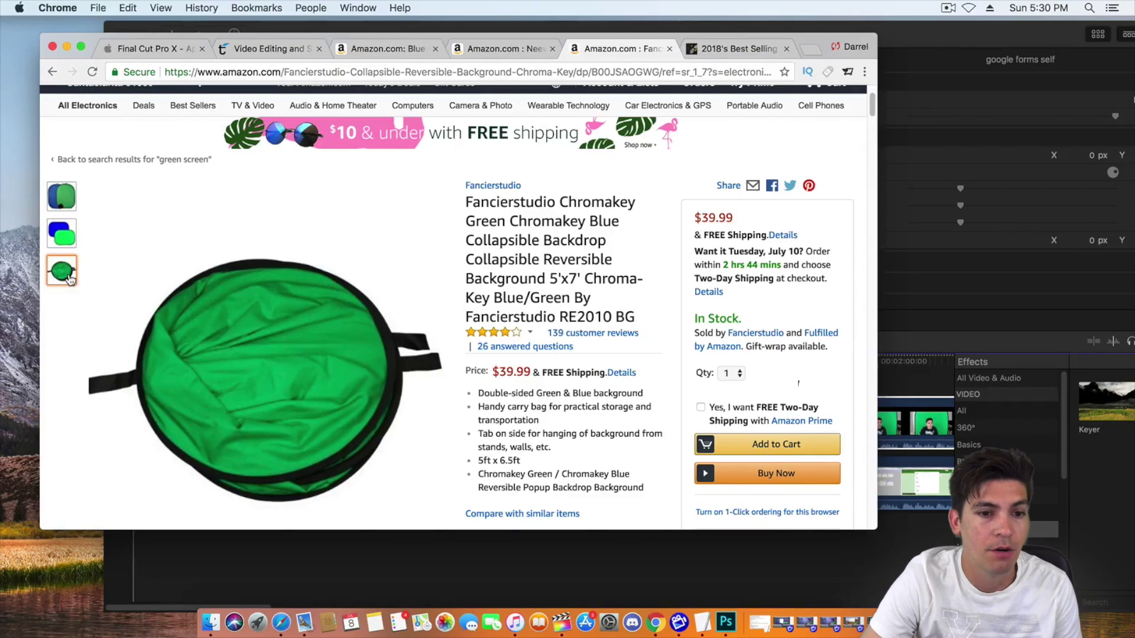
pyautogui.scroll(2, 419, 229)
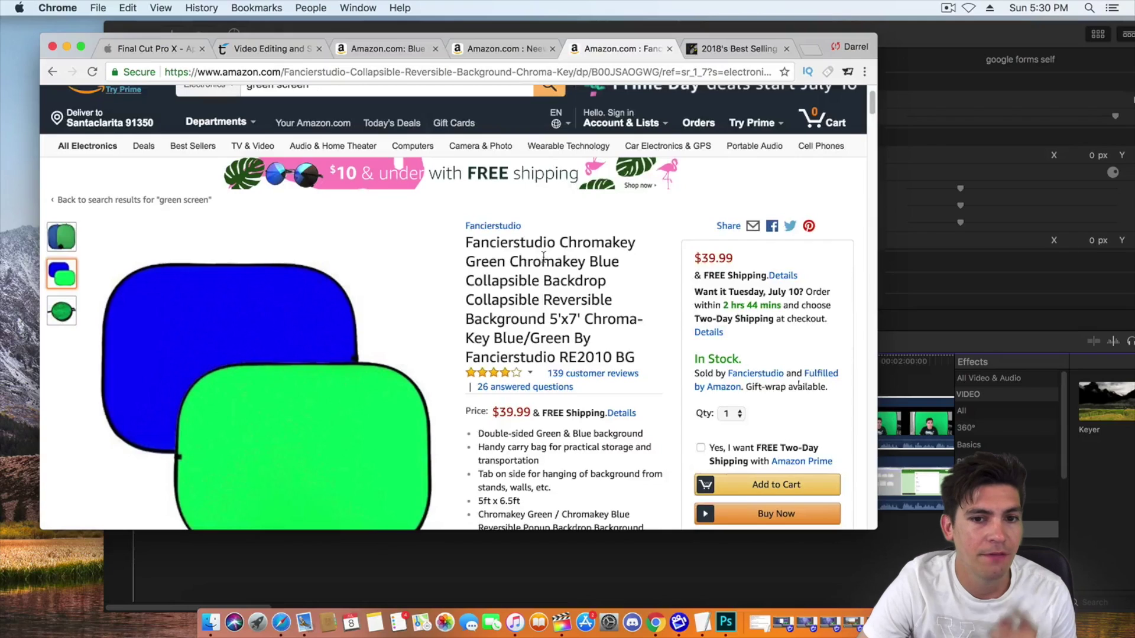
pyautogui.click(66, 46)
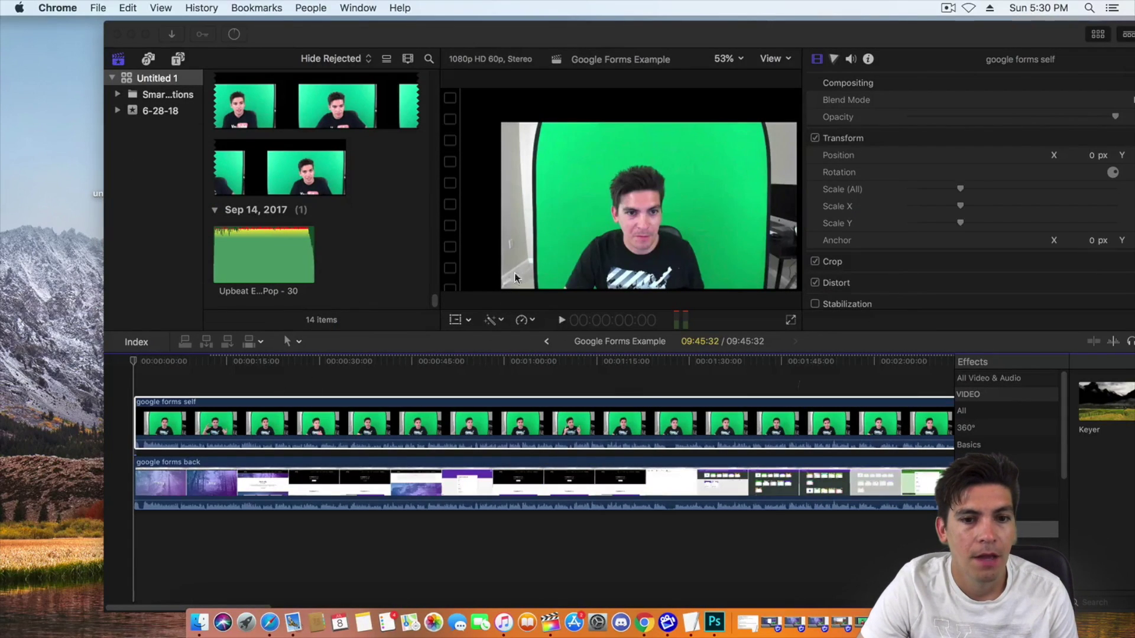
# Crop google forms self to top 214, bottom 21, left 489 and right 238 px
pyautogui.click(467, 323)
pyautogui.click(468, 320)
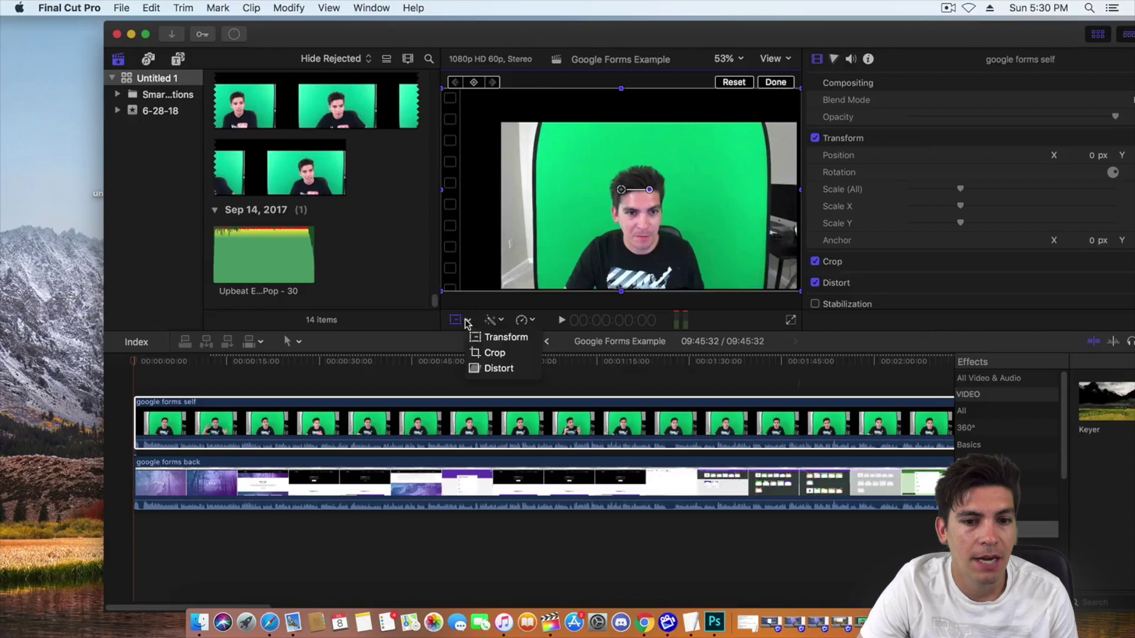
pyautogui.click(485, 354)
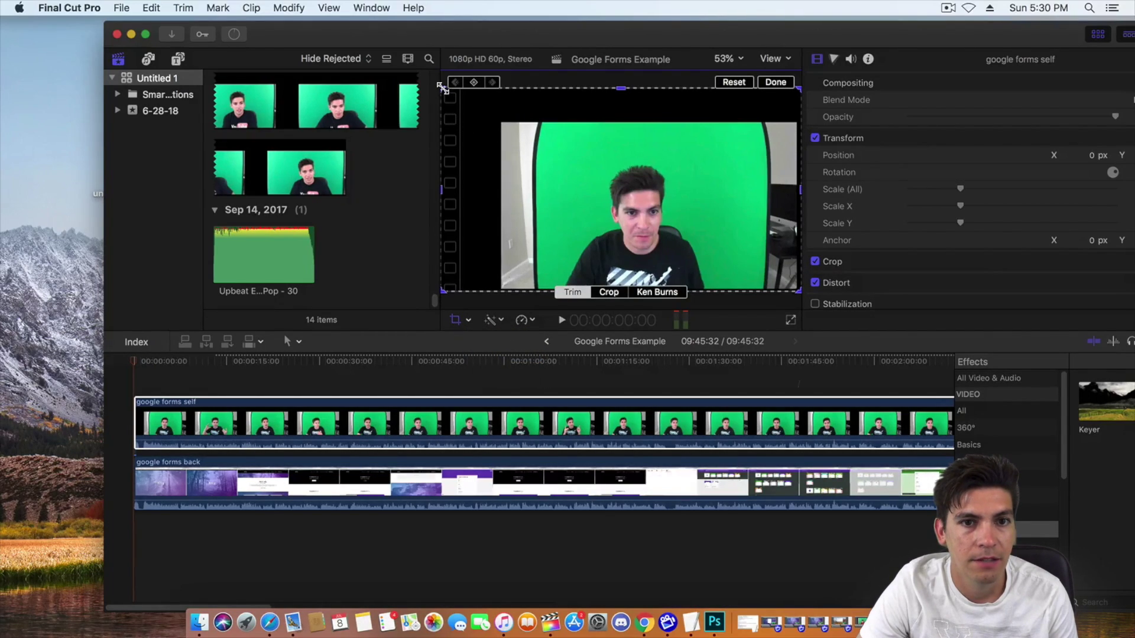
pyautogui.moveTo(443, 88); pyautogui.dragTo(555, 131)
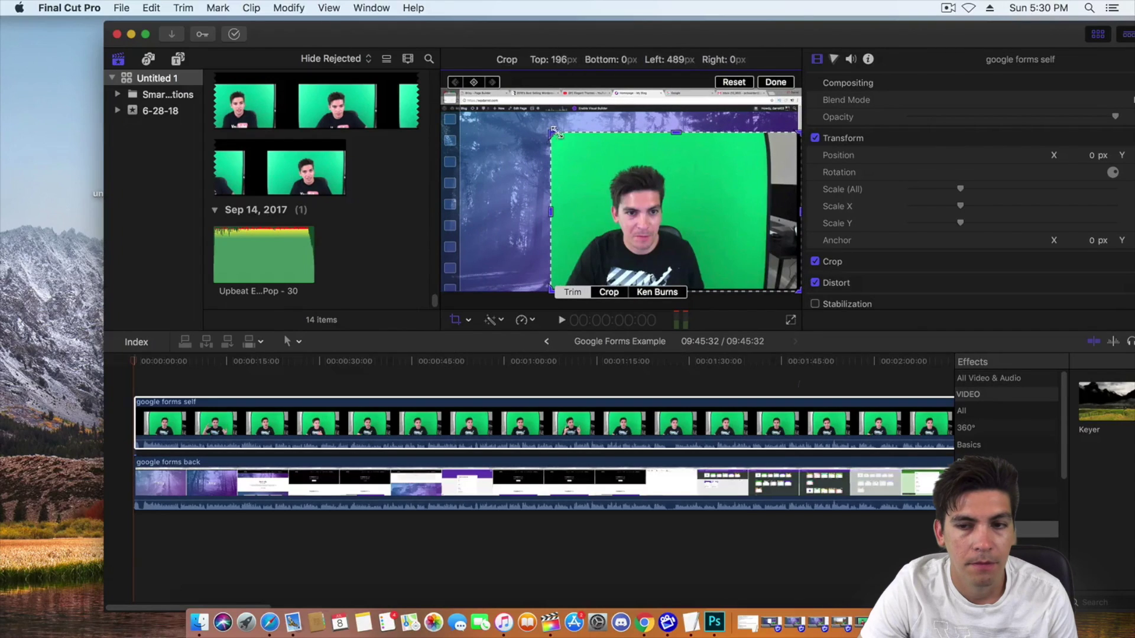
pyautogui.moveTo(798, 134); pyautogui.dragTo(751, 137)
pyautogui.moveTo(748, 289); pyautogui.dragTo(746, 286)
pyautogui.moveTo(746, 139); pyautogui.dragTo(748, 129)
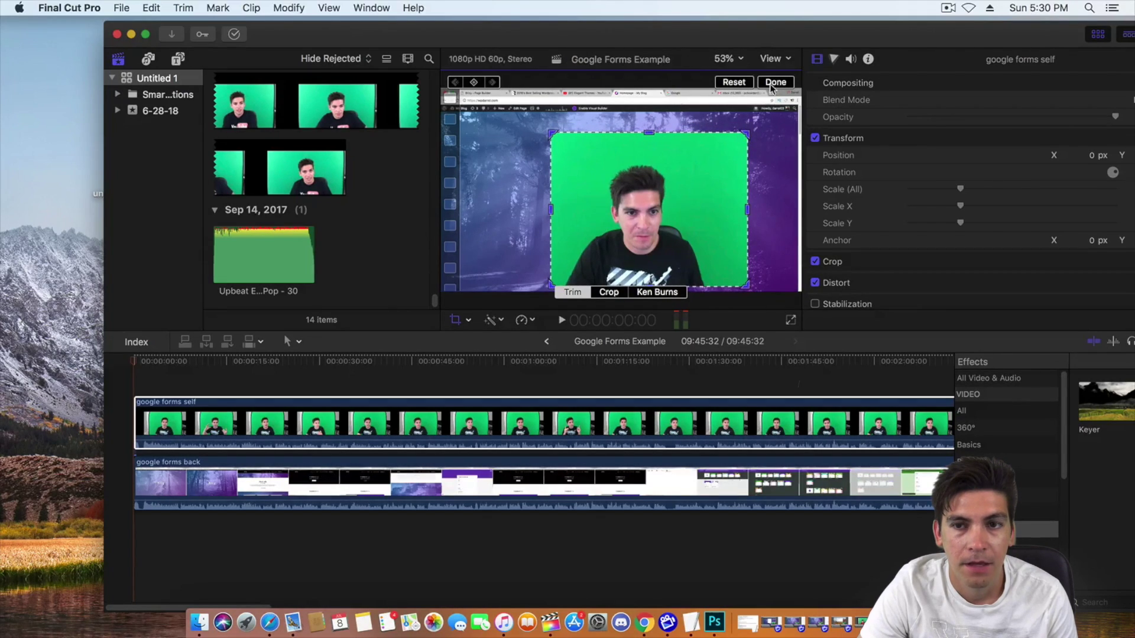
pyautogui.click(772, 84)
# Apply the Keyer effect to the google forms self clip to remove its green
pyautogui.moveTo(707, 39); pyautogui.dragTo(632, 40)
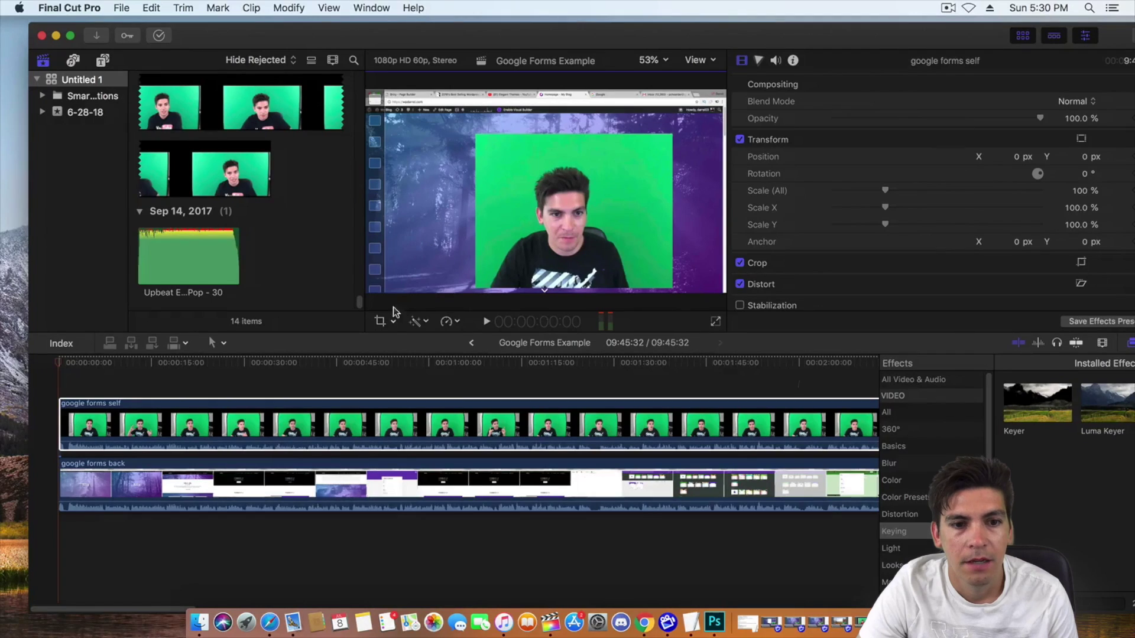
pyautogui.click(355, 424)
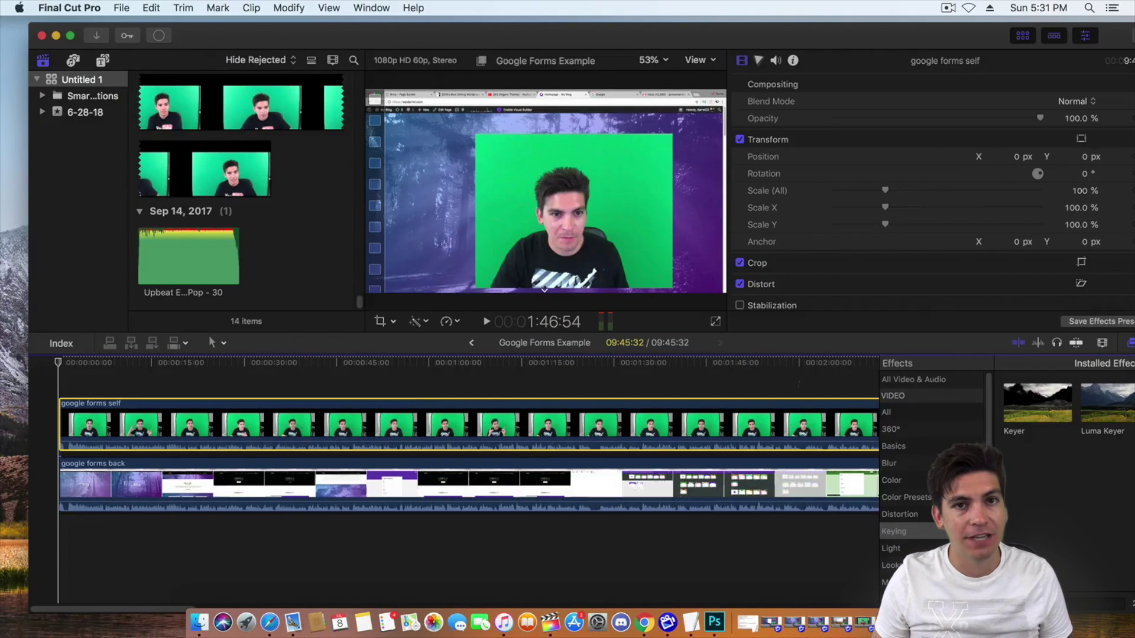
pyautogui.click(1025, 418)
pyautogui.moveTo(937, 412); pyautogui.dragTo(462, 427)
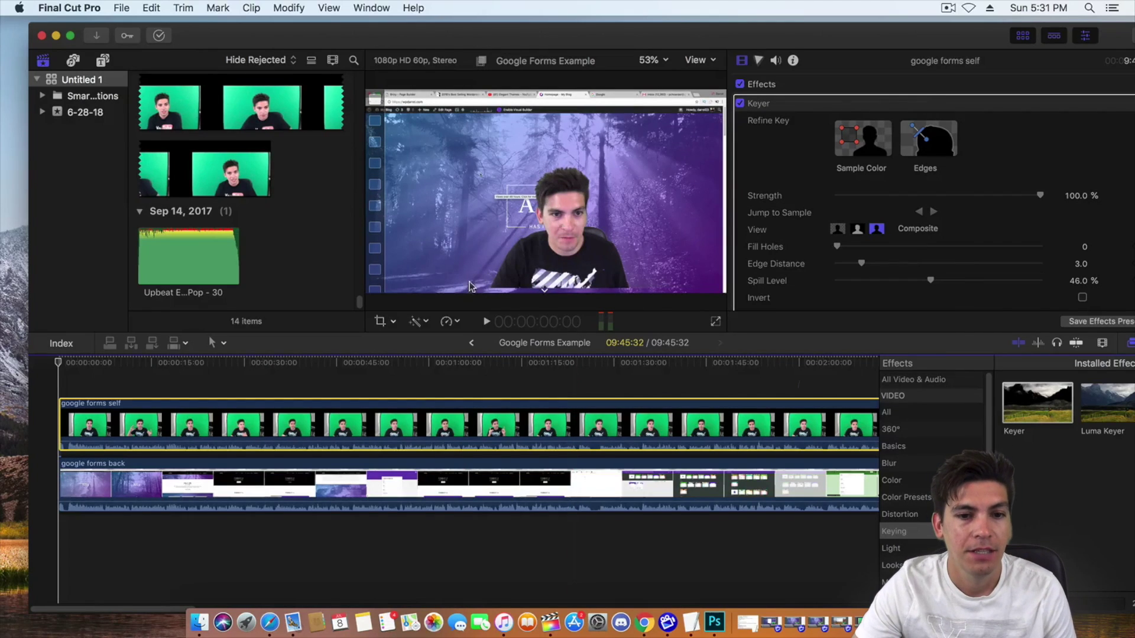
pyautogui.click(487, 322)
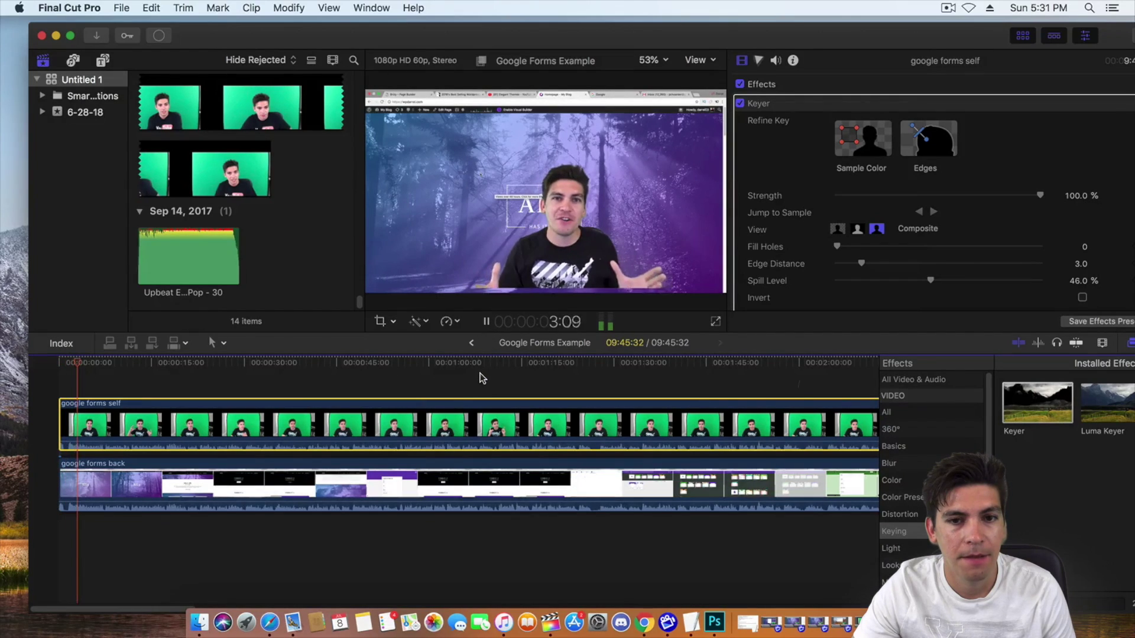
pyautogui.click(487, 322)
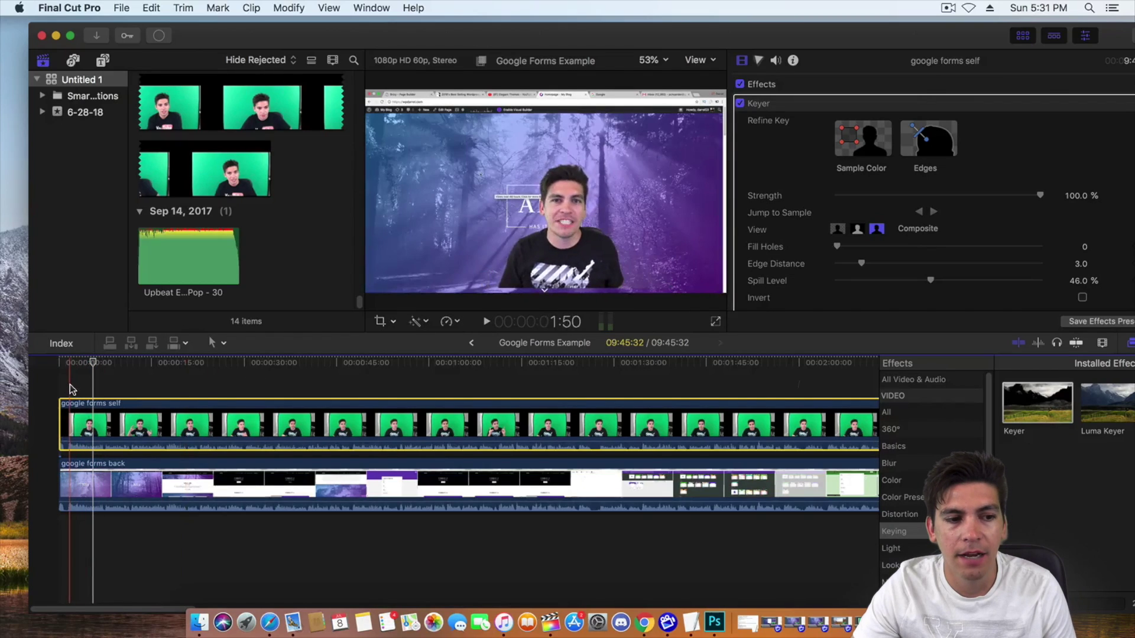
pyautogui.click(52, 385)
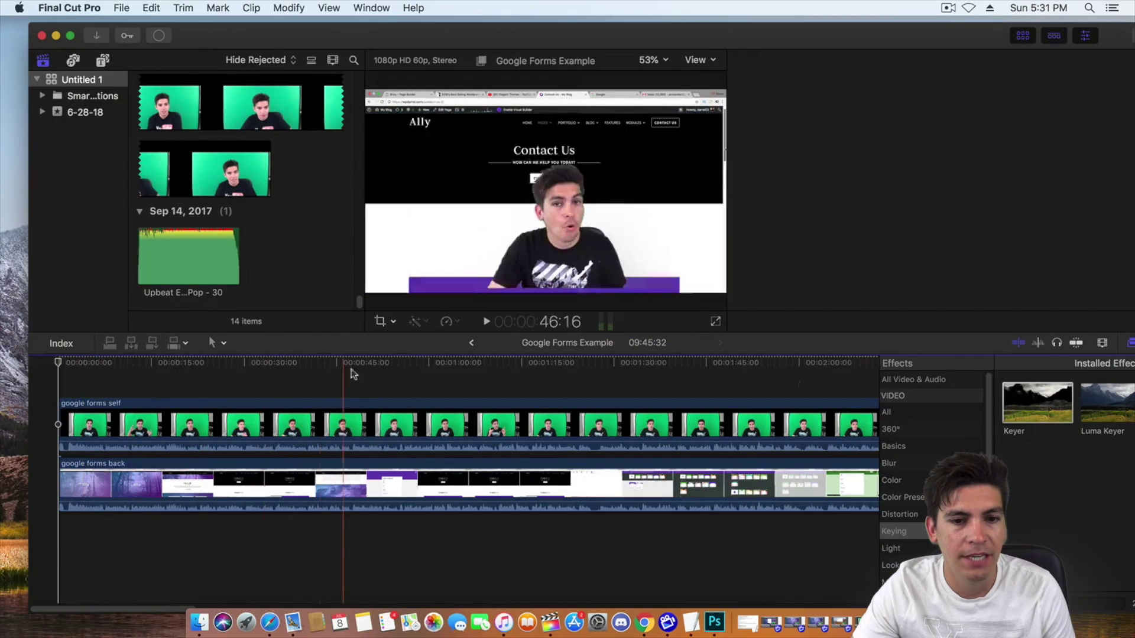
pyautogui.click(487, 321)
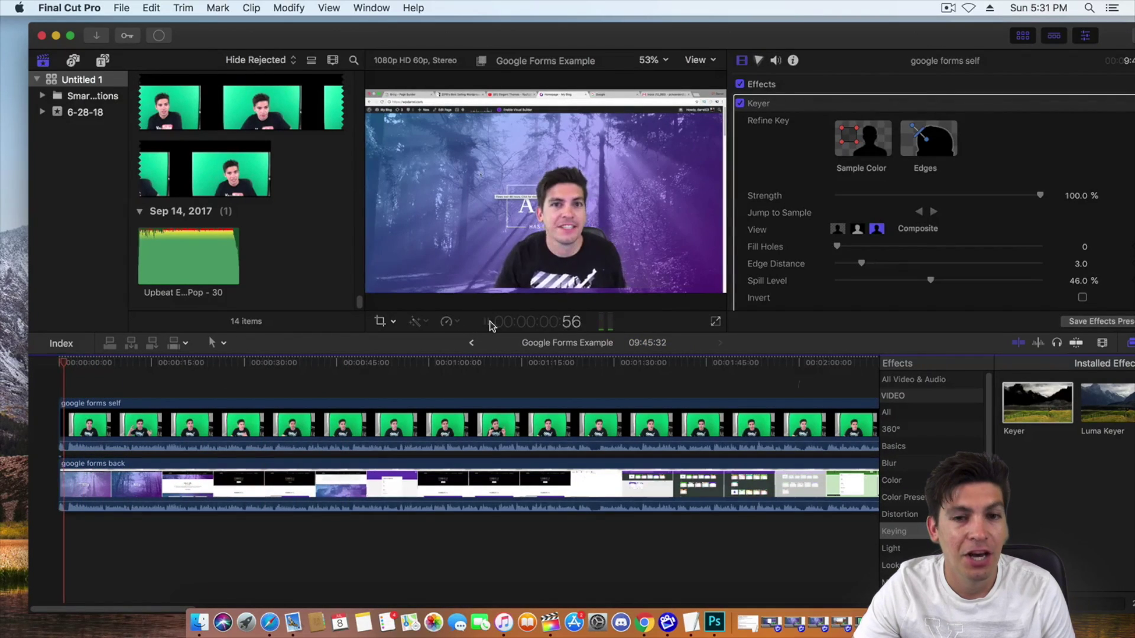
pyautogui.click(488, 322)
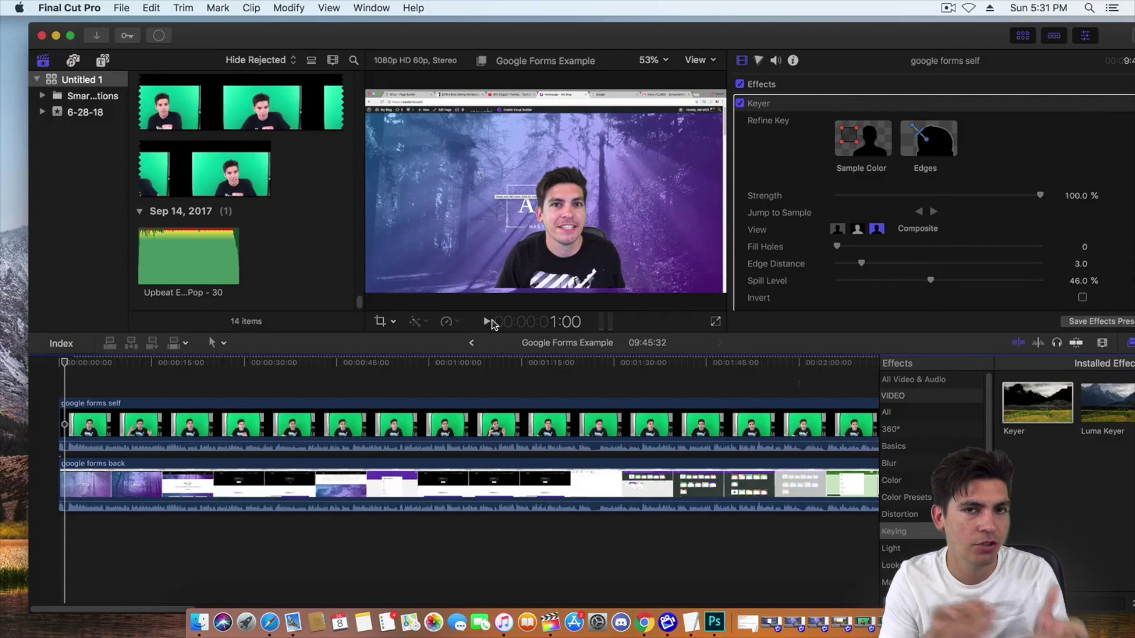
# Transform the google forms self clip to 60% scale in the lower-right corner of the frame
pyautogui.click(447, 424)
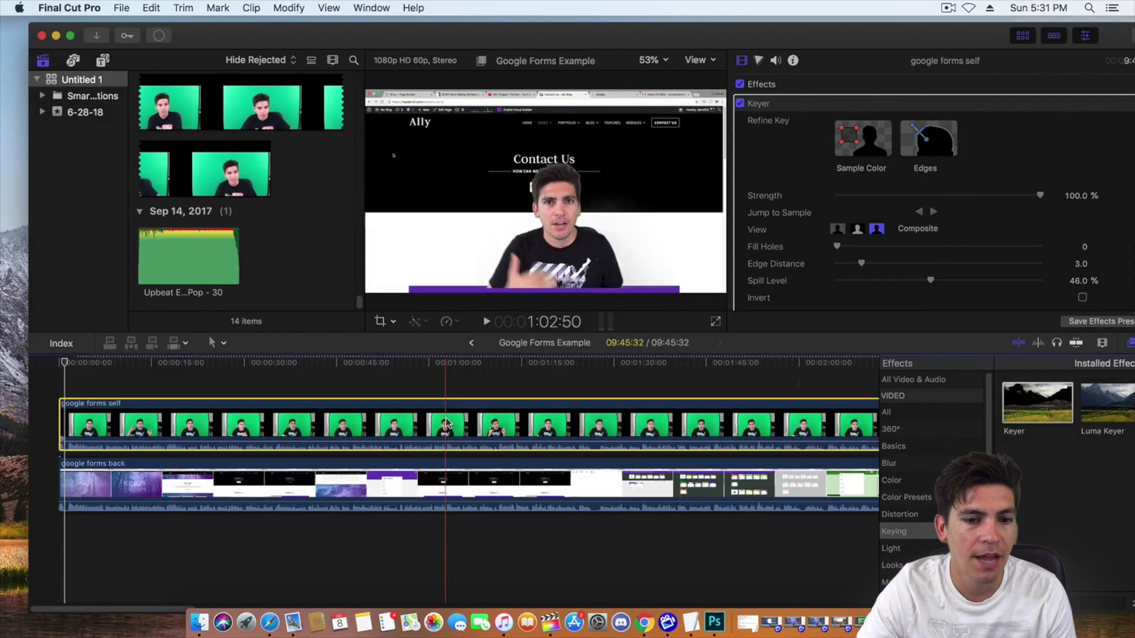
pyautogui.click(393, 323)
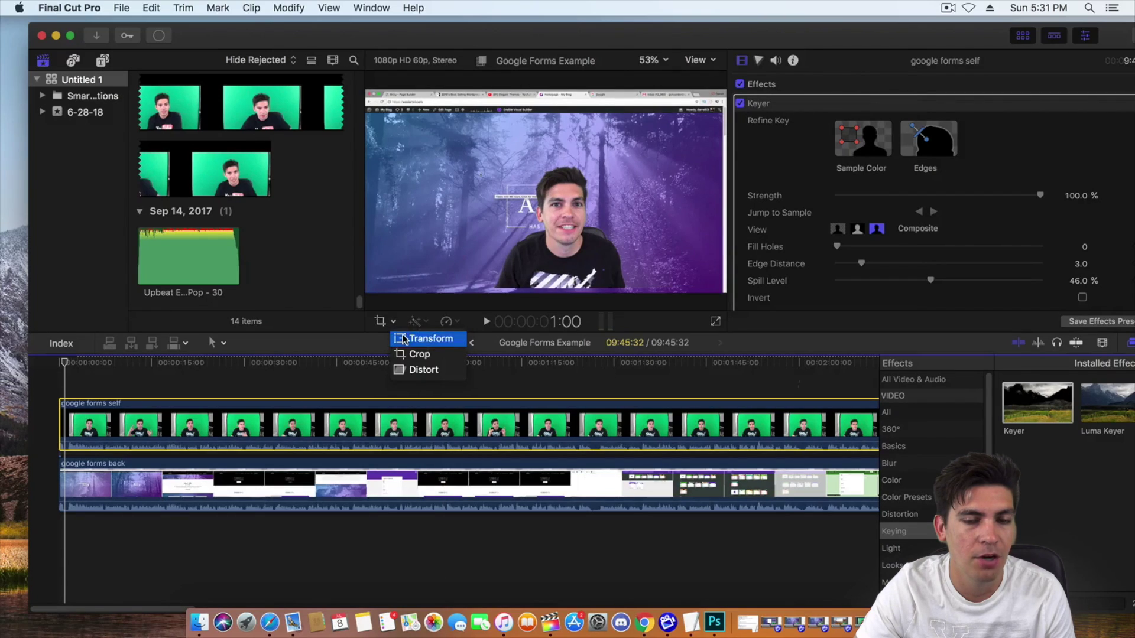
pyautogui.click(425, 335)
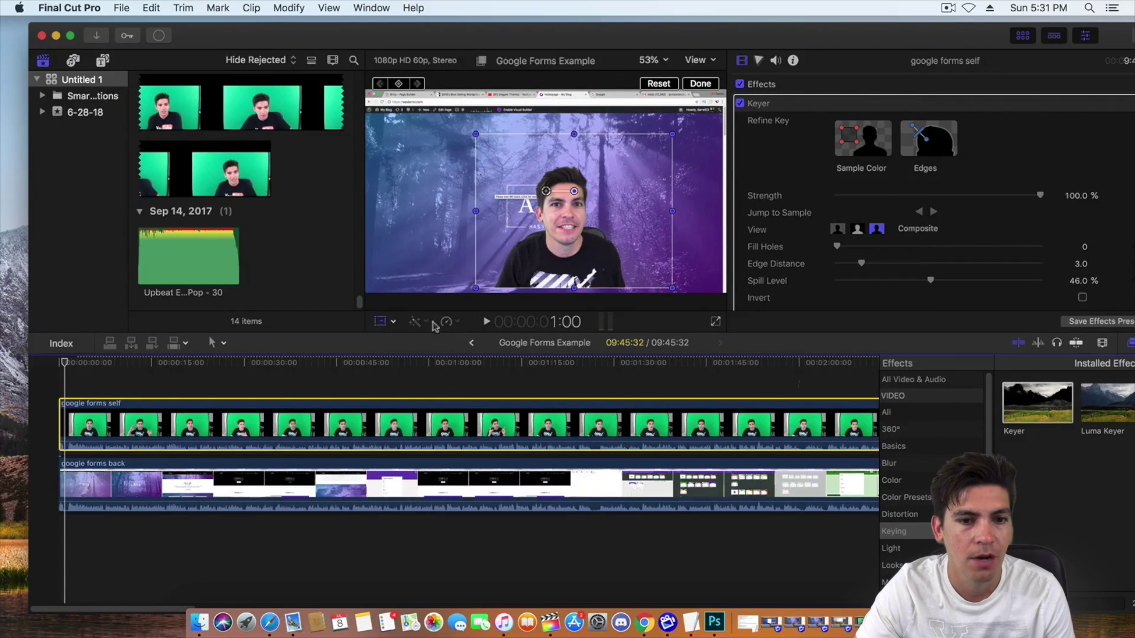
pyautogui.click(394, 324)
pyautogui.click(406, 333)
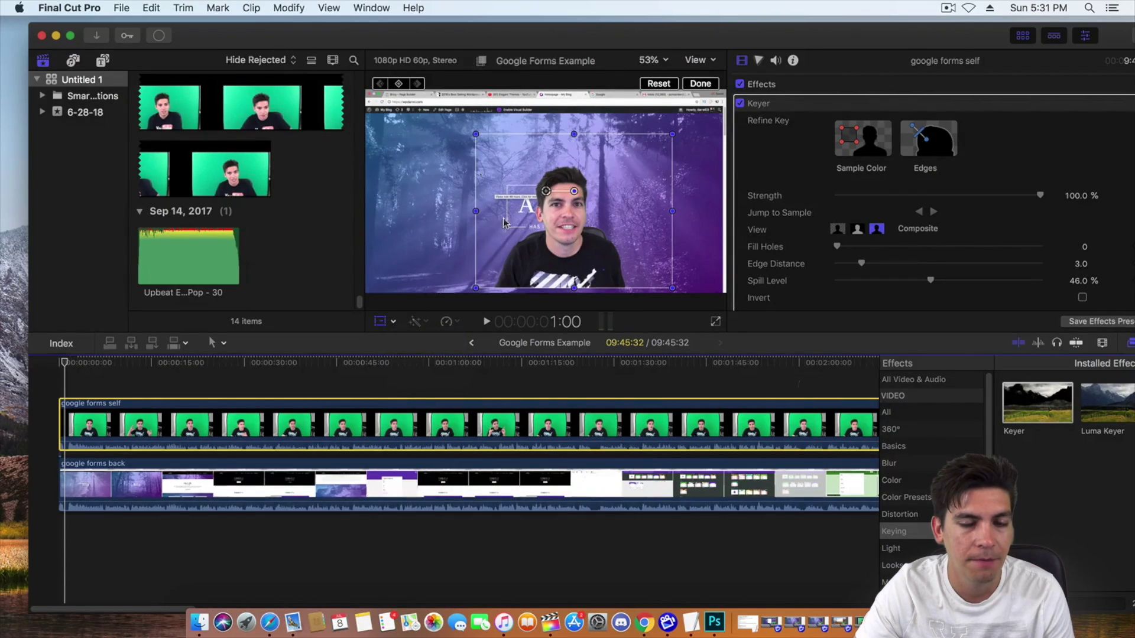
pyautogui.moveTo(503, 223); pyautogui.dragTo(585, 230)
pyautogui.moveTo(556, 140); pyautogui.dragTo(650, 264)
pyautogui.moveTo(631, 217)
pyautogui.mouseDown()
pyautogui.moveTo(624, 211)
pyautogui.moveTo(634, 240)
pyautogui.moveTo(631, 230)
pyautogui.mouseUp()
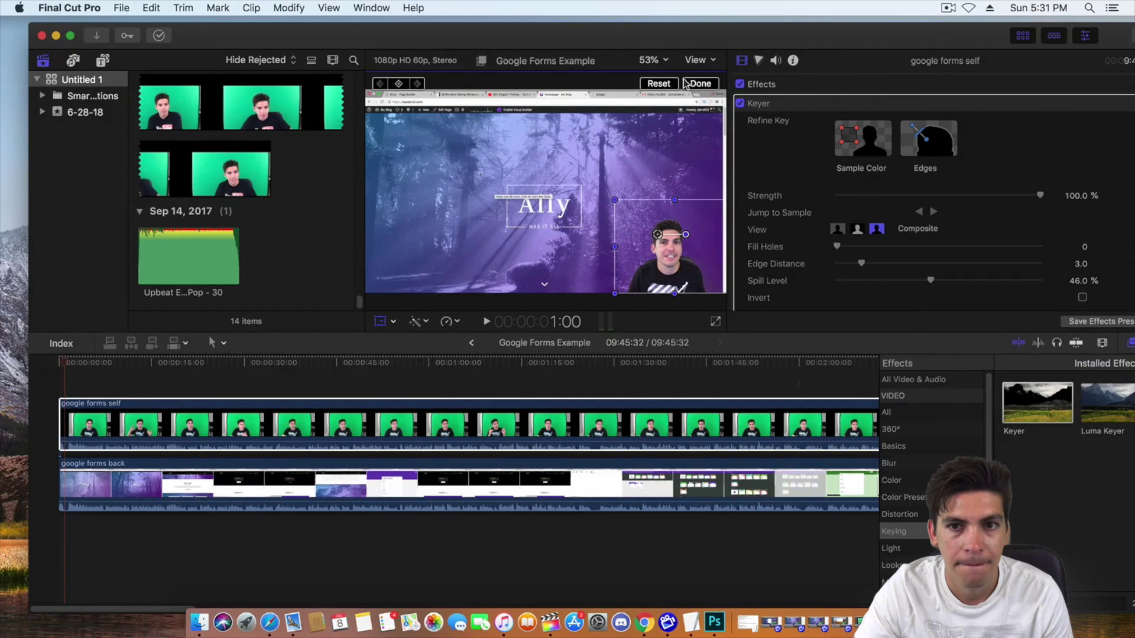
pyautogui.click(693, 86)
pyautogui.click(57, 532)
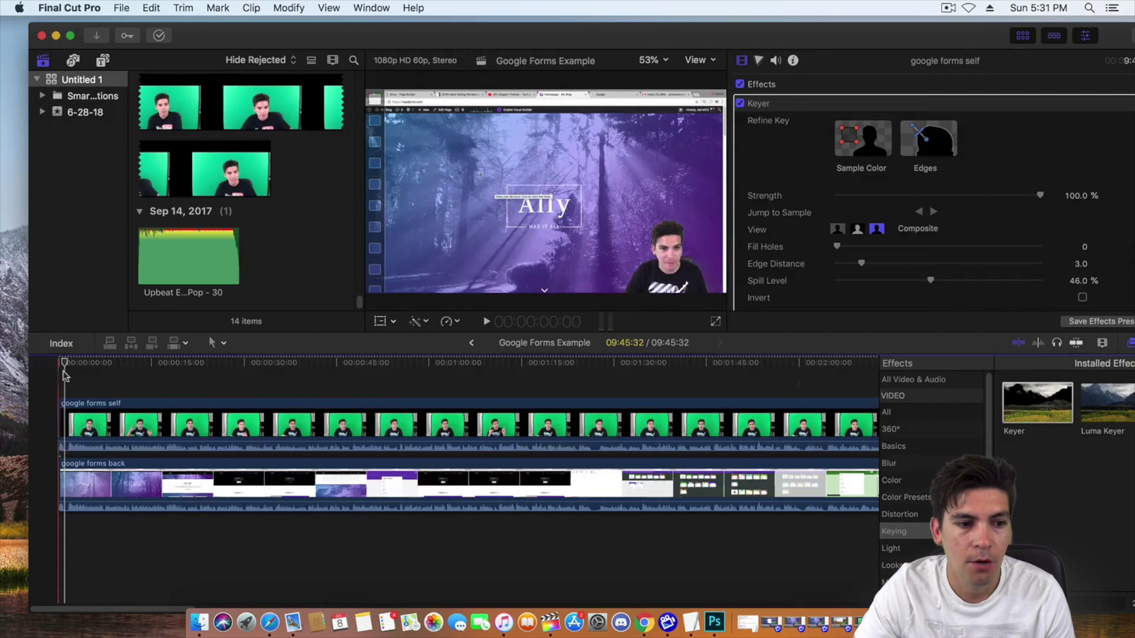
# Find the 1:30 intro start by playback and zoom the timeline in on the first seconds
pyautogui.click(485, 322)
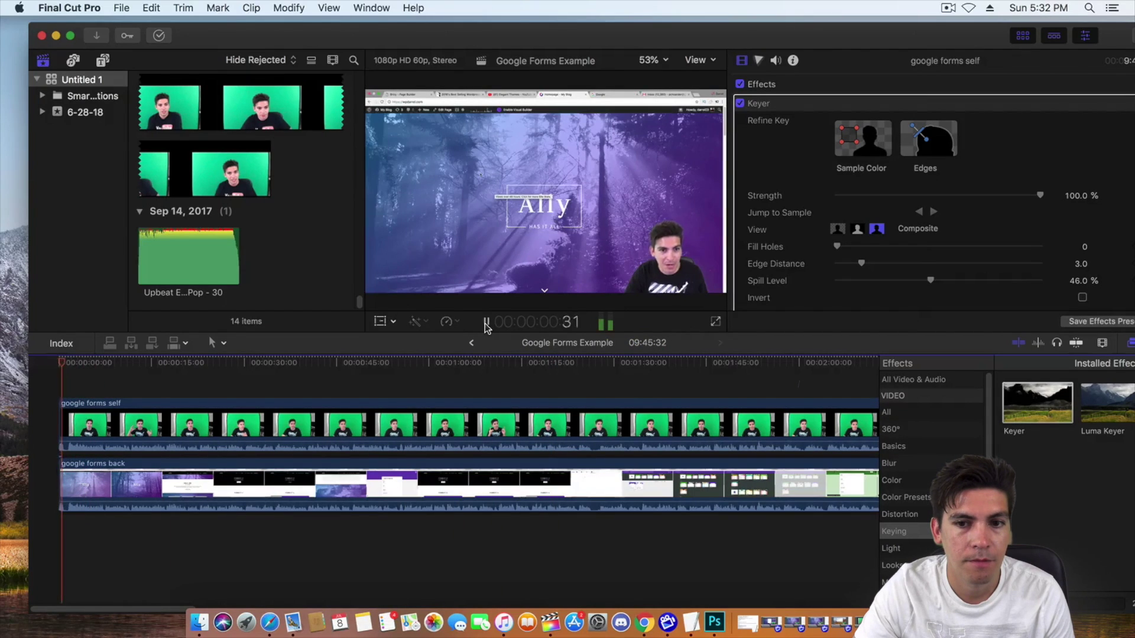
pyautogui.click(484, 322)
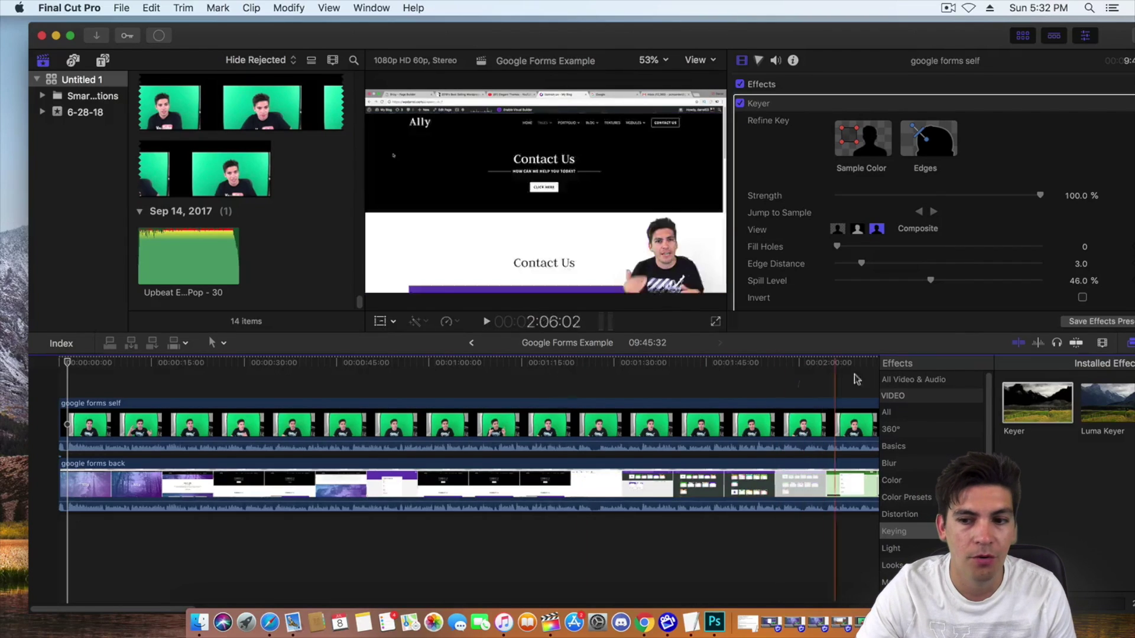
pyautogui.click(1100, 344)
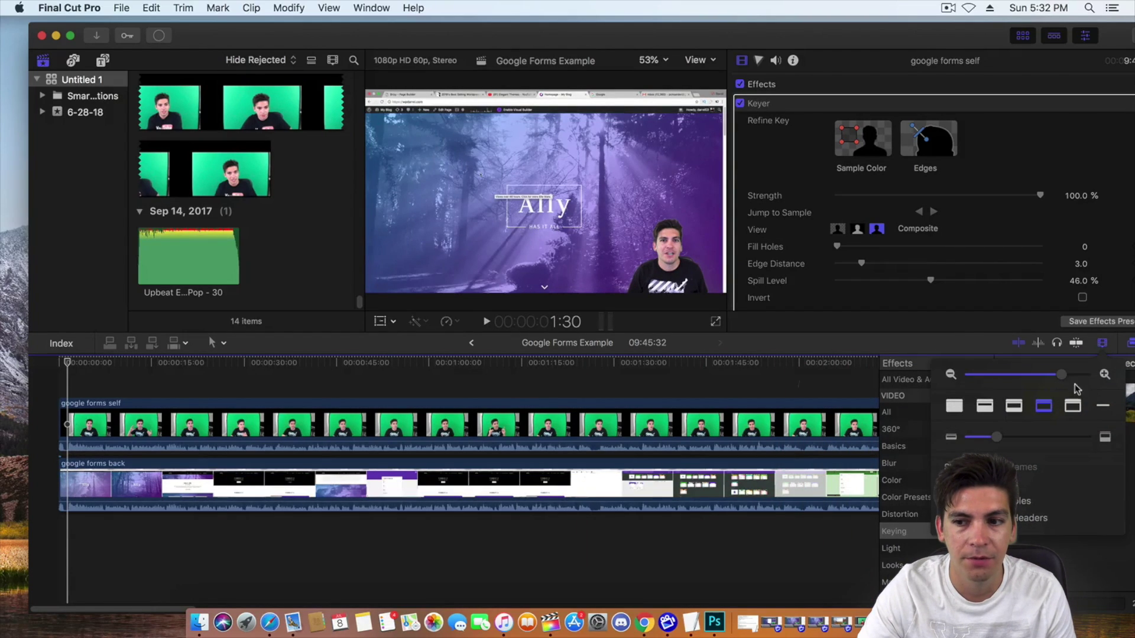
pyautogui.moveTo(1065, 377); pyautogui.dragTo(1082, 377)
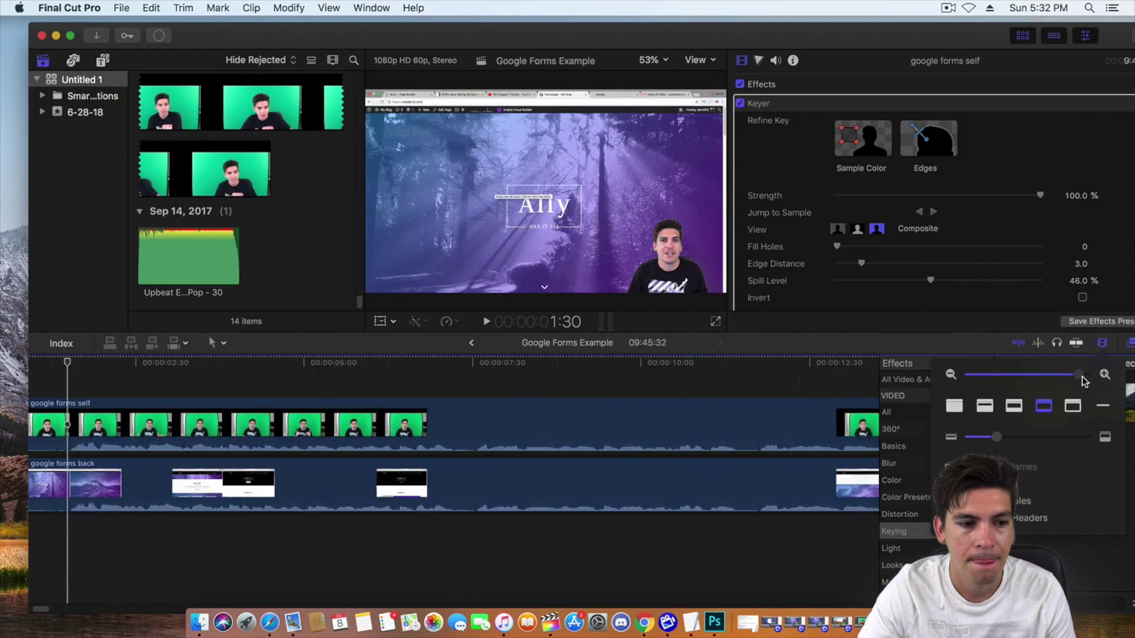
# Blade both the presenter and background clips at 1:30
pyautogui.click(217, 342)
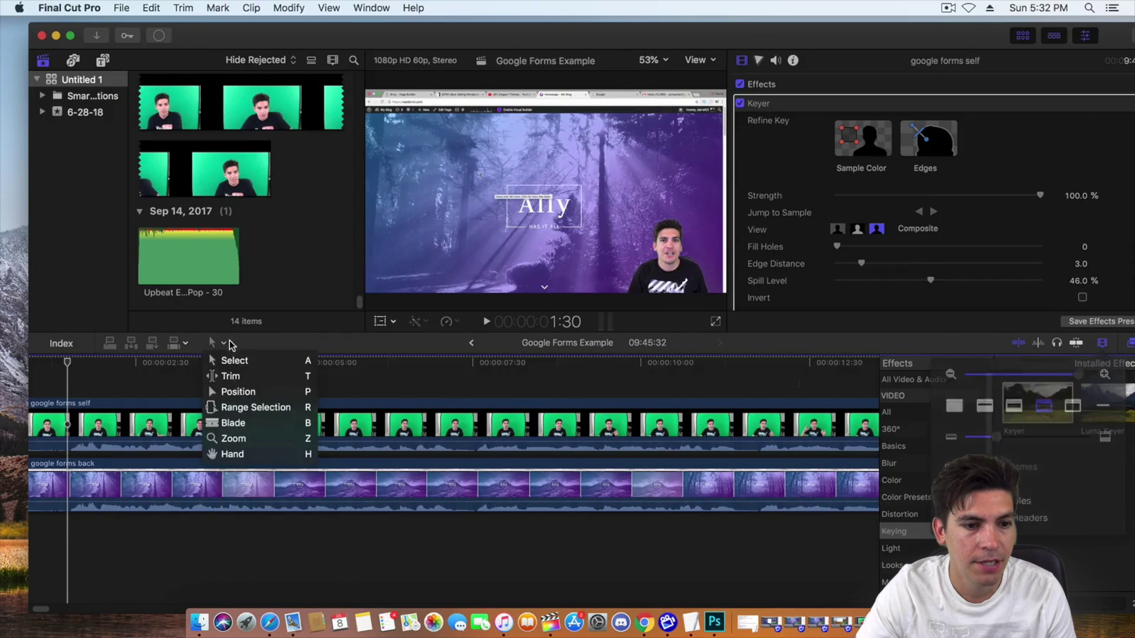
pyautogui.click(231, 423)
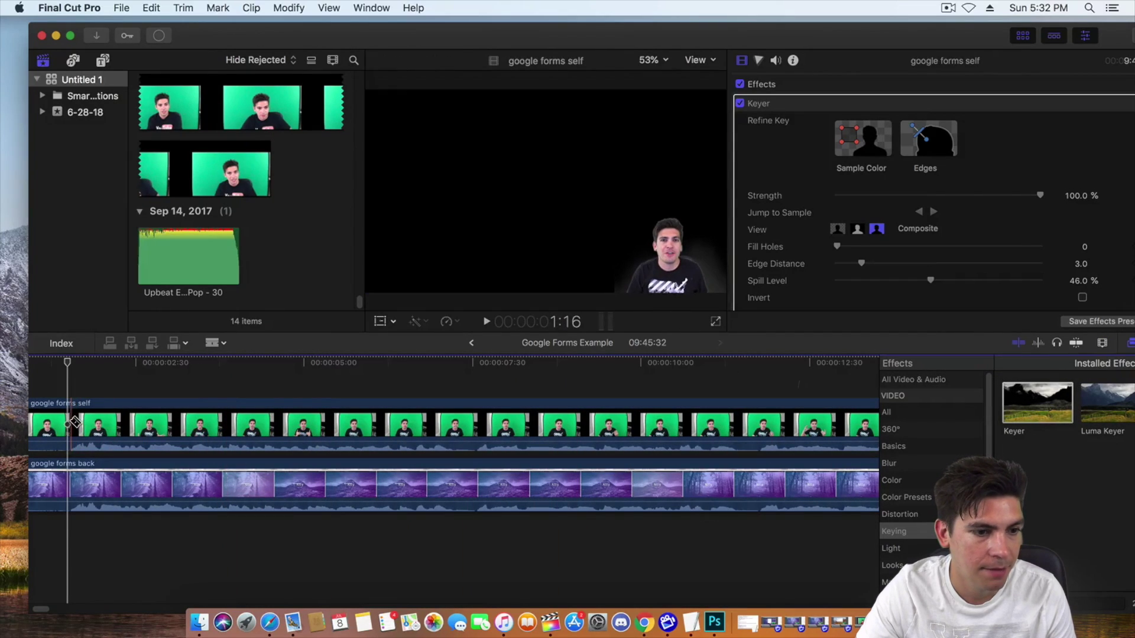
pyautogui.click(68, 423)
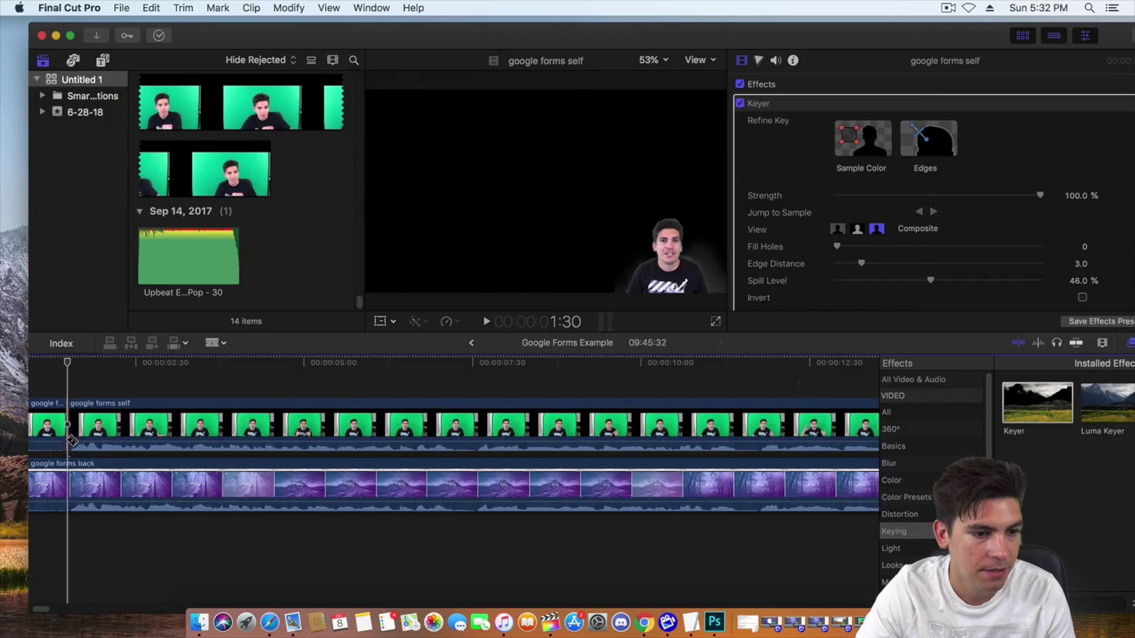
pyautogui.click(69, 475)
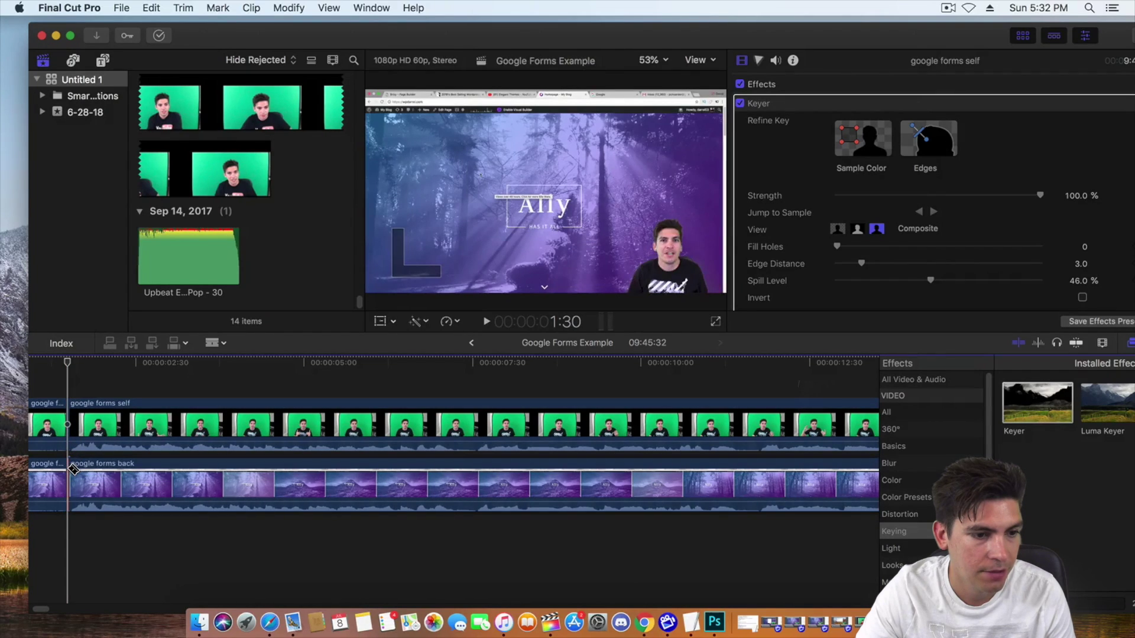
# Delete the leading presenter and background pieces before 1:30
pyautogui.click(226, 344)
pyautogui.click(230, 359)
pyautogui.click(57, 425)
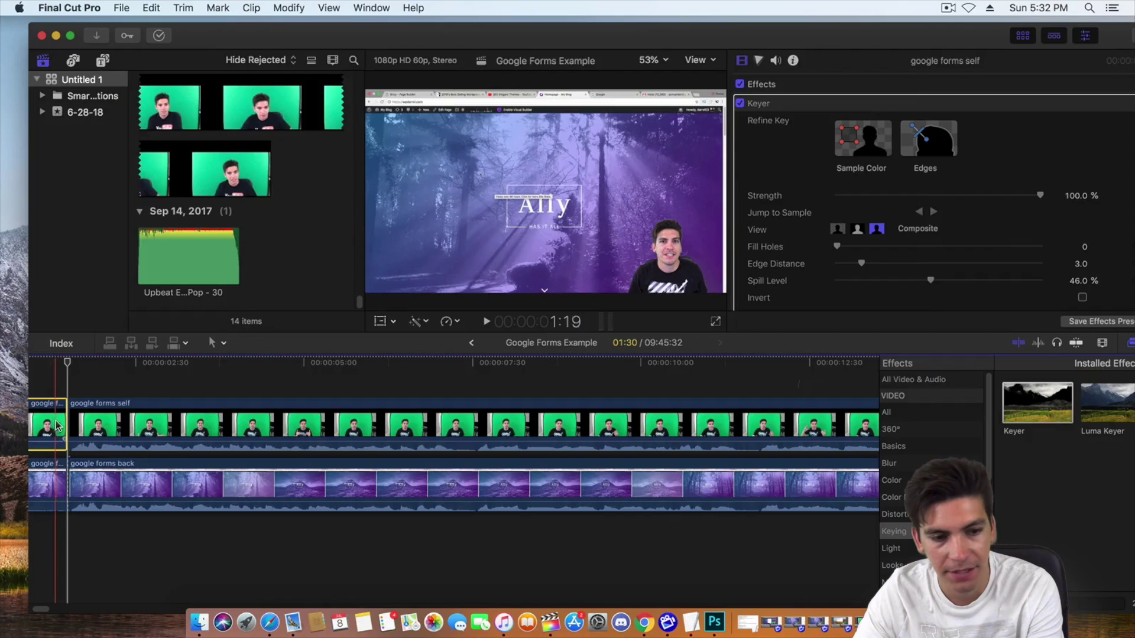
pyautogui.keyDown('shift'); pyautogui.click(57, 481); pyautogui.keyUp('shift')
pyautogui.press('Delete')
pyautogui.moveTo(45, 605); pyautogui.dragTo(30, 607)
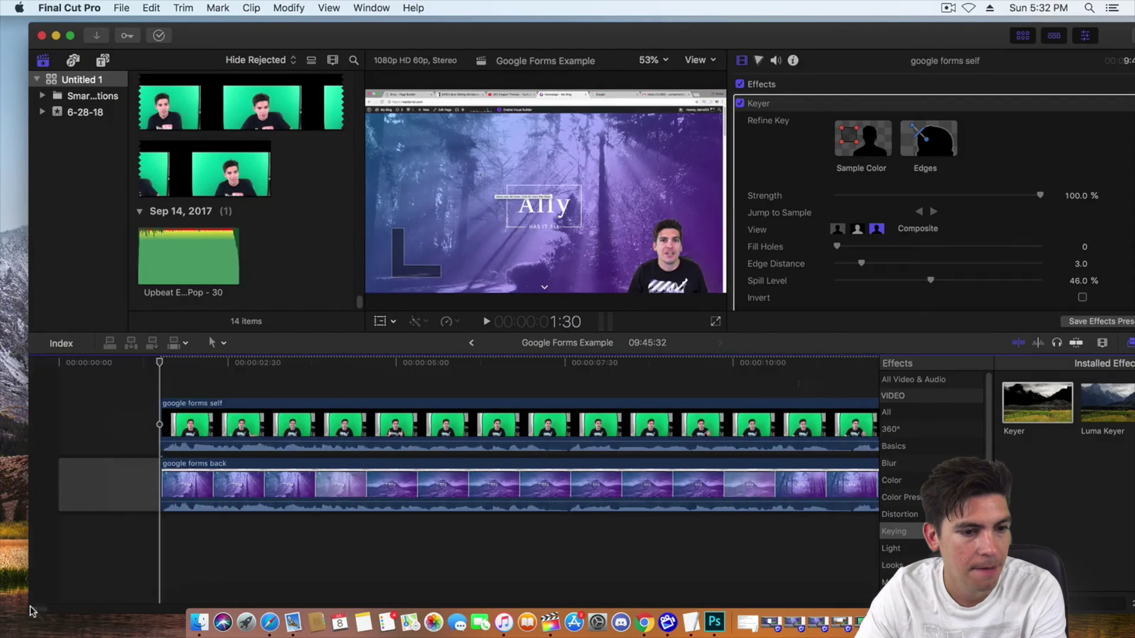
# Close the leading gap so both clips start at zero, then play back the trimmed intro
pyautogui.moveTo(158, 479); pyautogui.dragTo(23, 470)
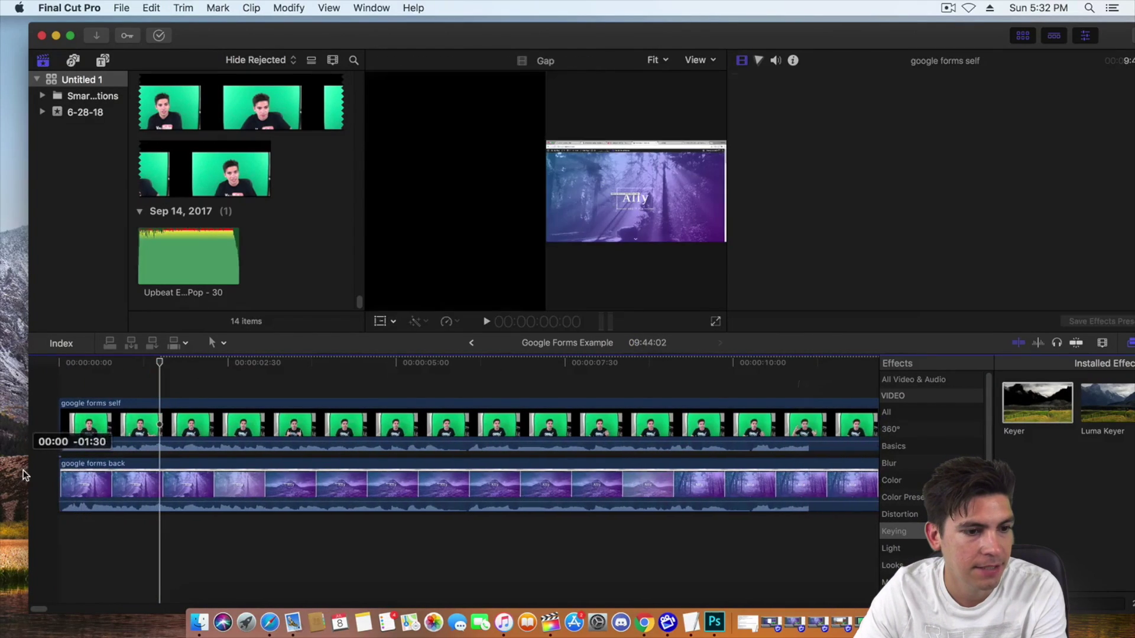
pyautogui.click(60, 364)
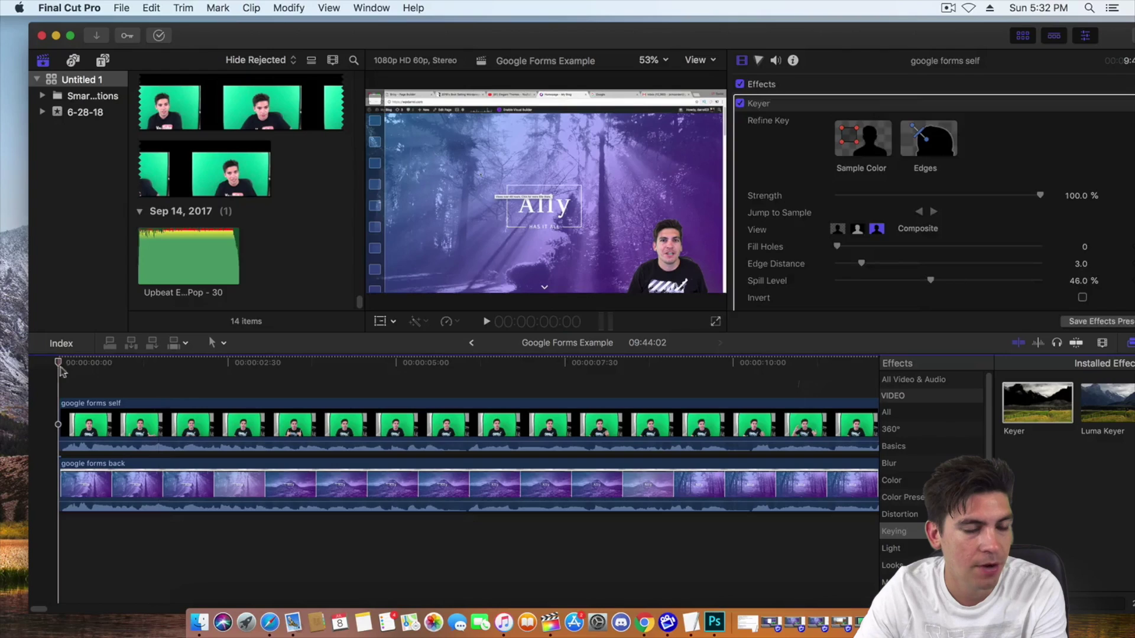
pyautogui.click(483, 322)
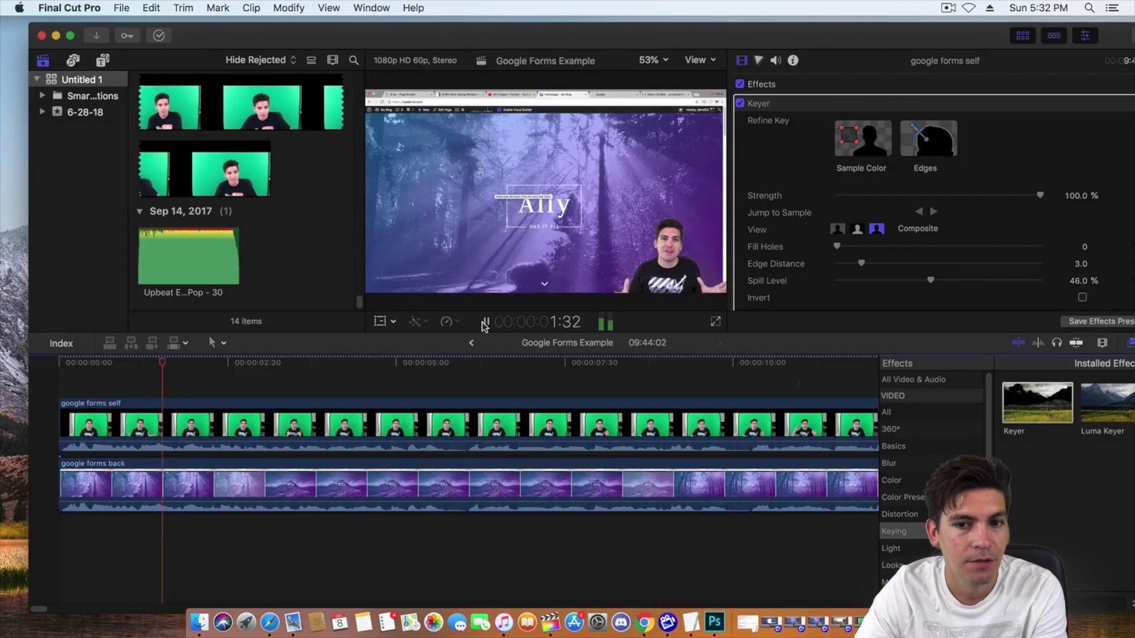
pyautogui.click(483, 322)
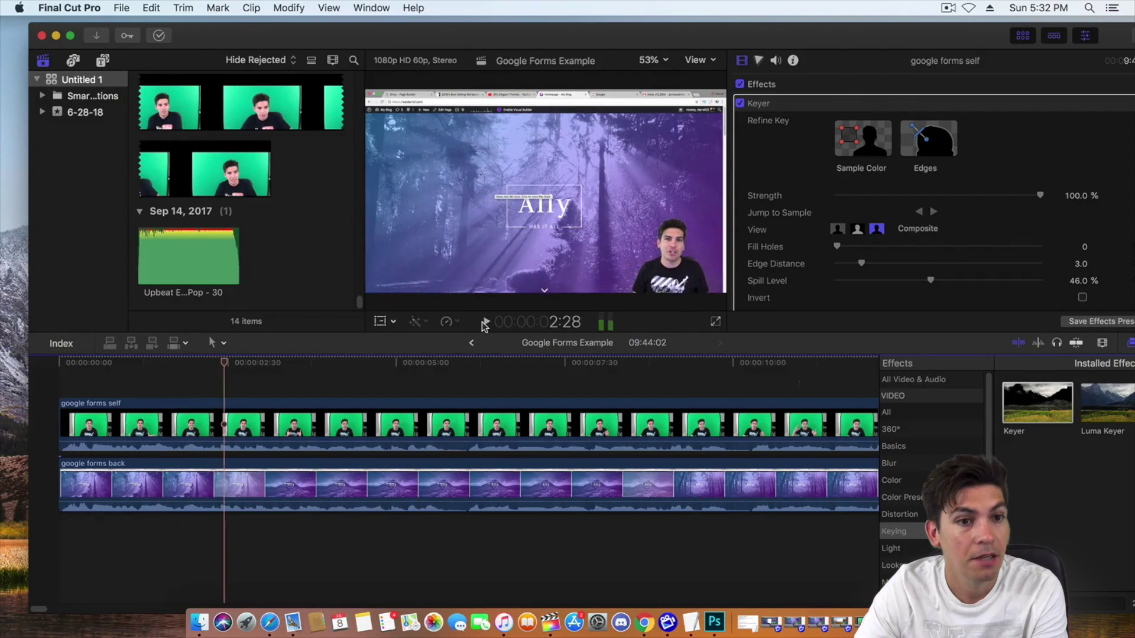
# Add the Snap - Left lower-third title above the clips and select it
pyautogui.click(102, 61)
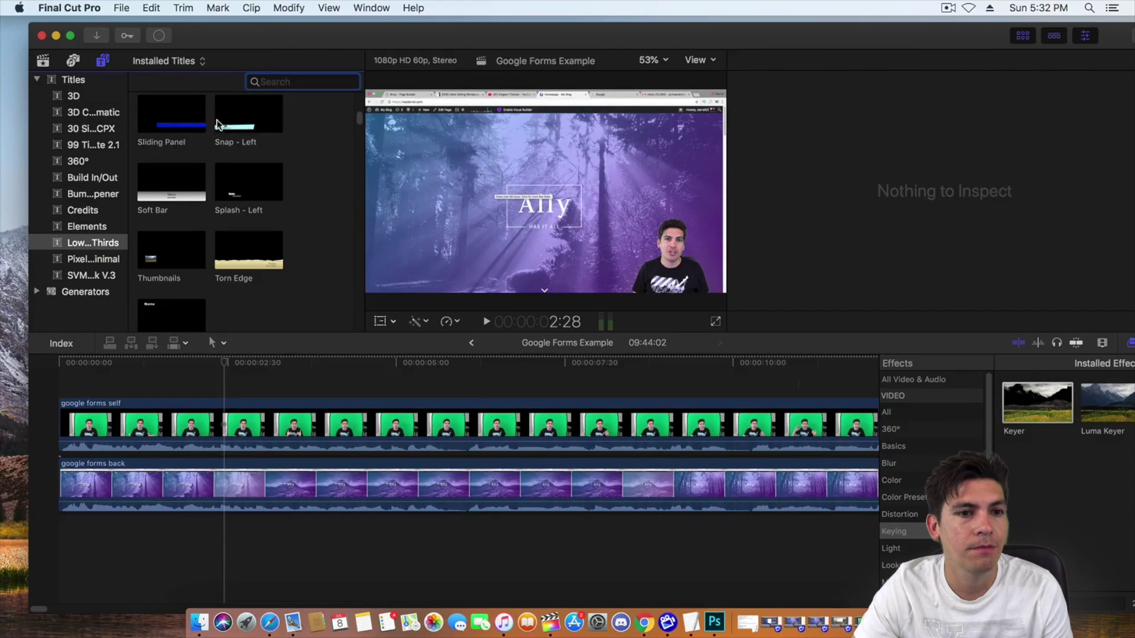
pyautogui.moveTo(217, 124); pyautogui.dragTo(67, 383)
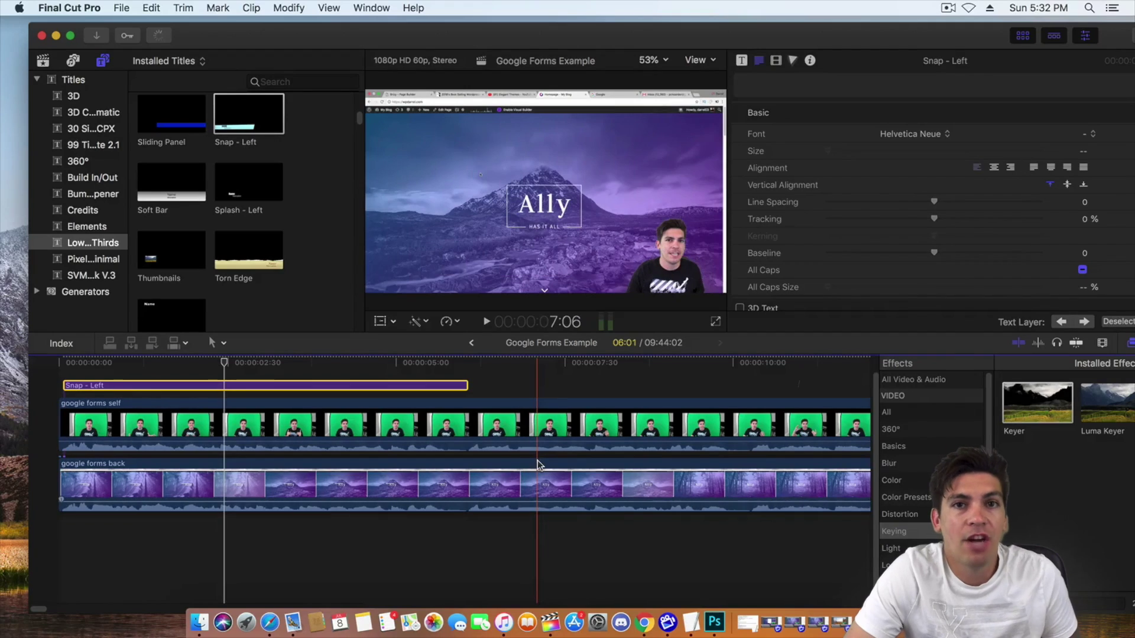
pyautogui.click(92, 385)
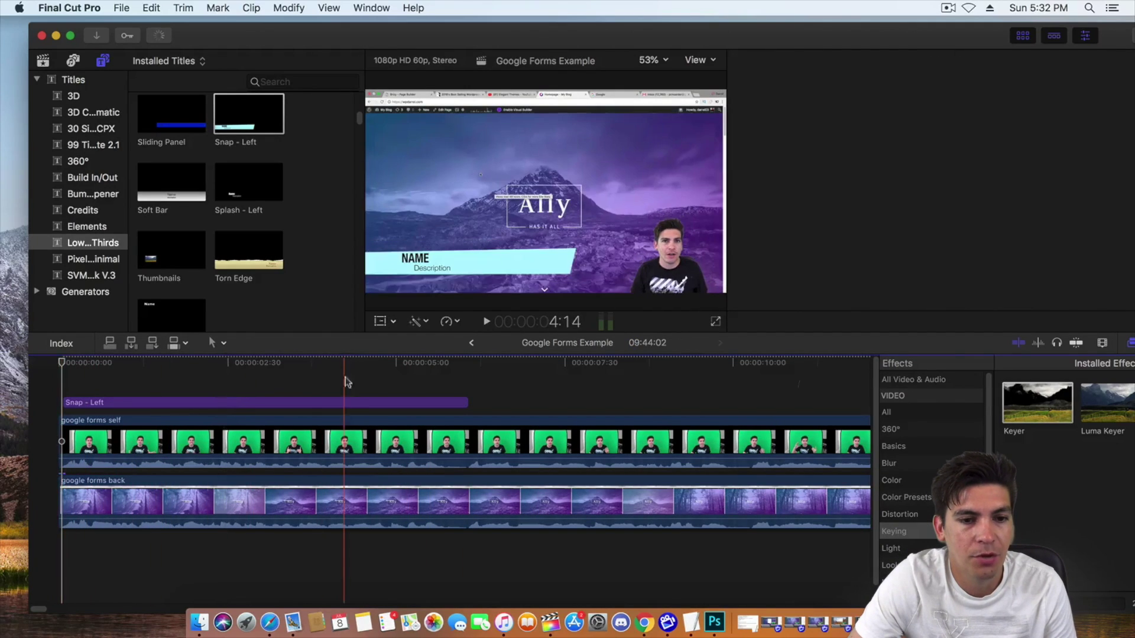
pyautogui.click(353, 406)
# Set the title's Name text to 'How To Add Google Forms To Wordpress'
pyautogui.doubleClick(308, 402)
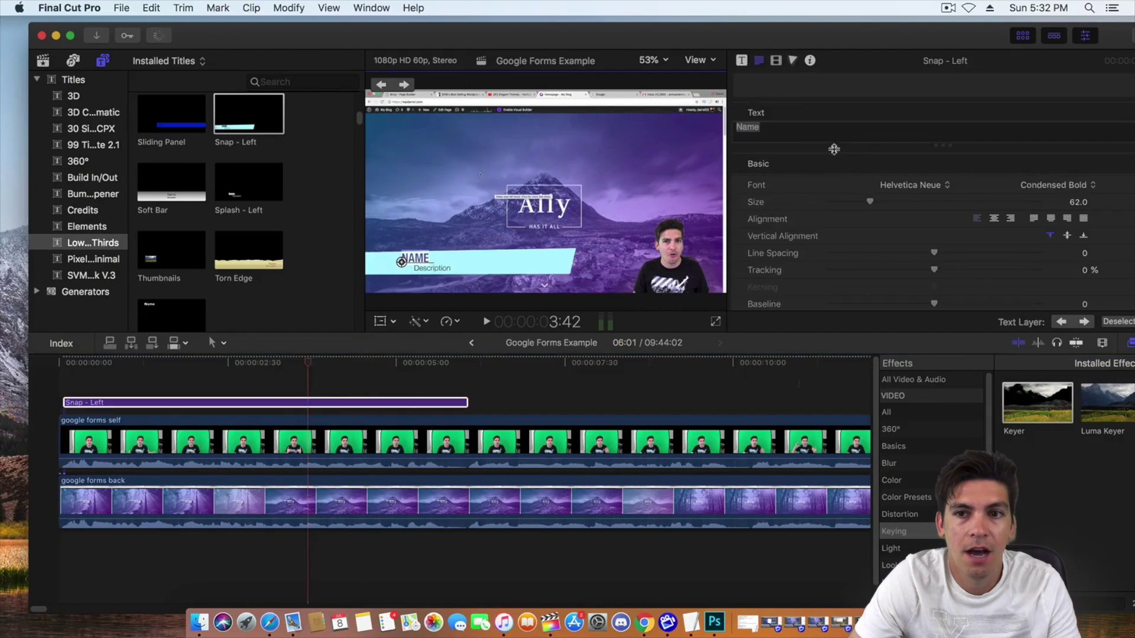
pyautogui.write('How T')
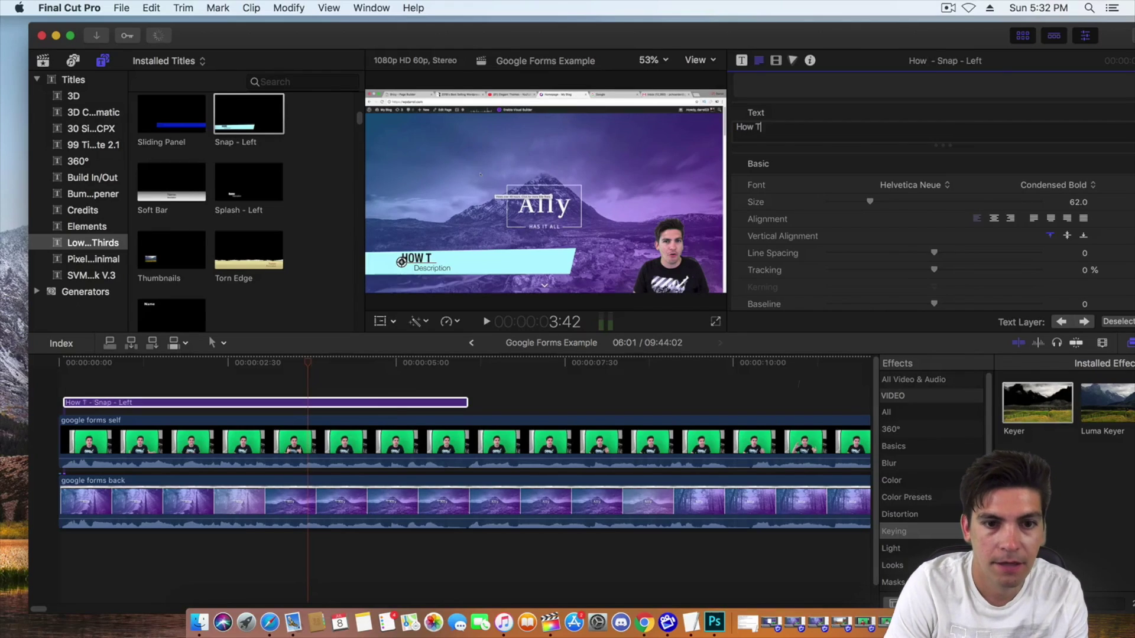
pyautogui.write('o Add Google Form')
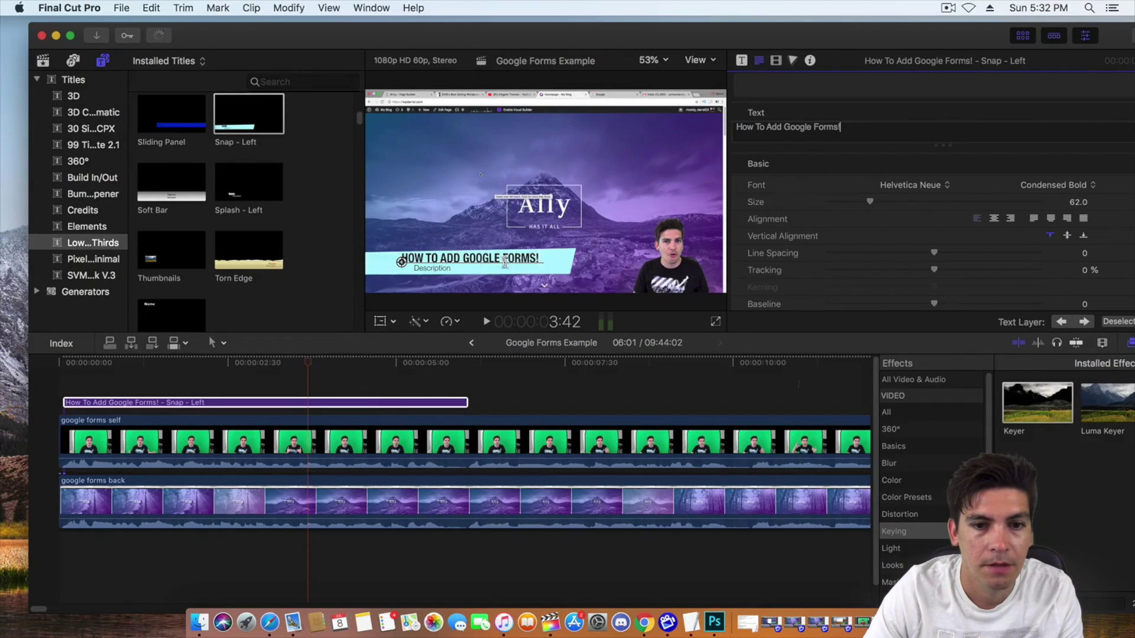
pyautogui.write('s To W')
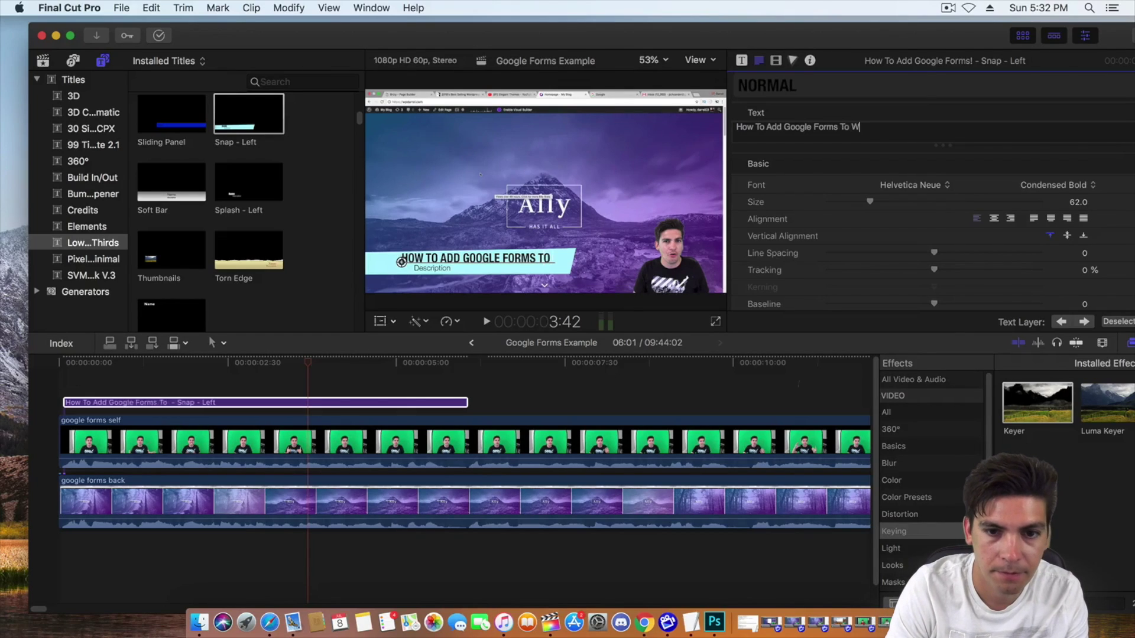
pyautogui.write('por')
pyautogui.press('BackSpace')
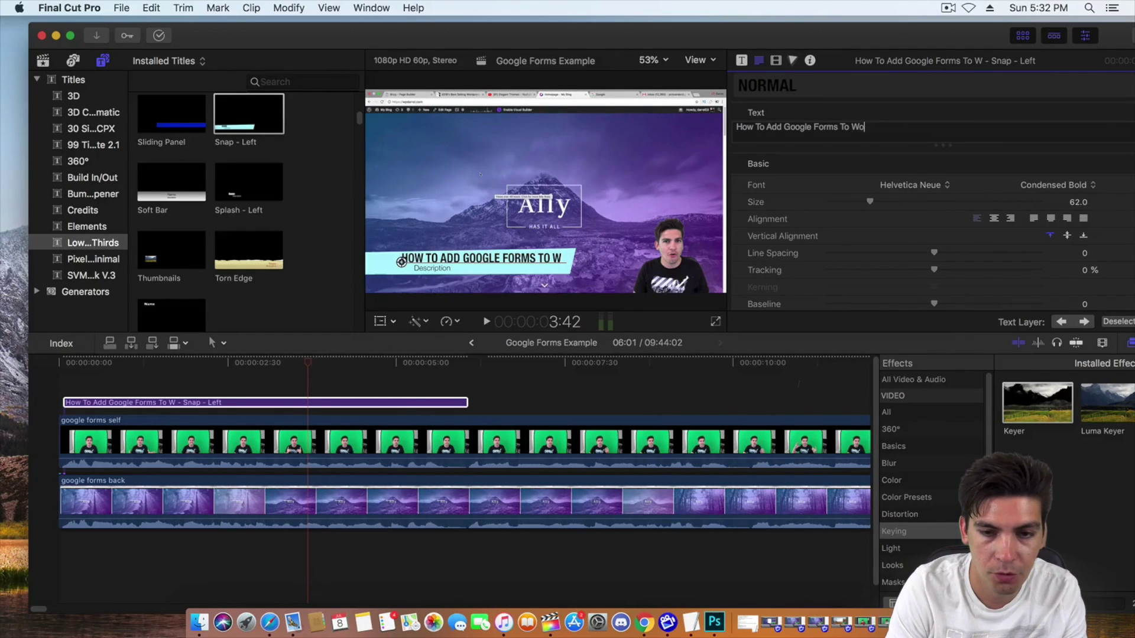
pyautogui.write('ordpress')
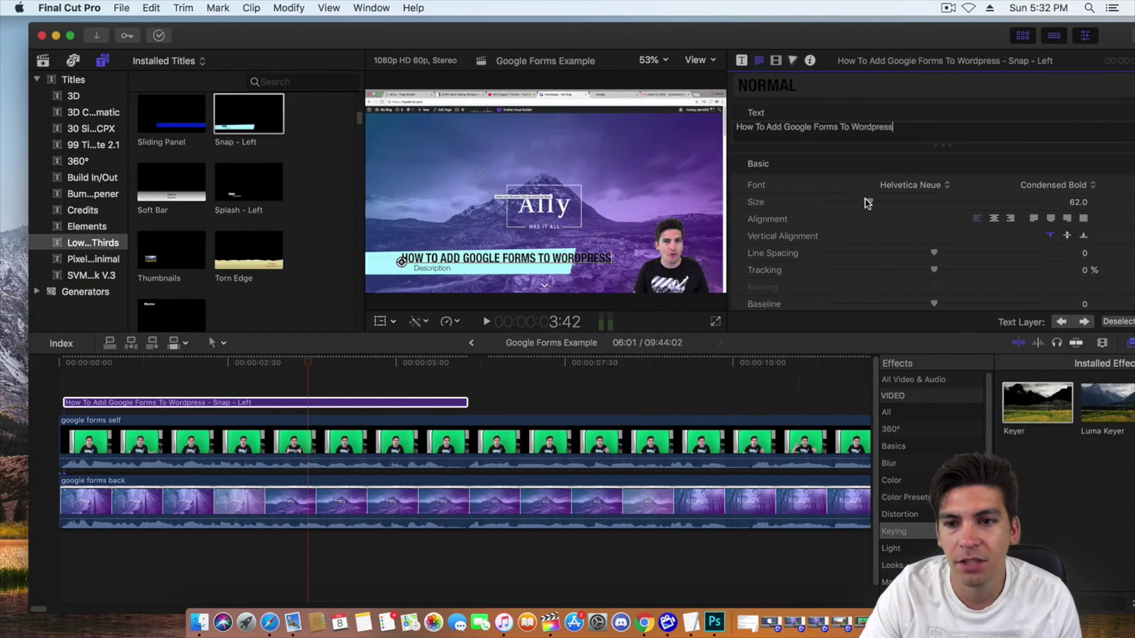
# Set the title size to 56, shift it left, and start typing the description line
pyautogui.moveTo(867, 197); pyautogui.dragTo(863, 200)
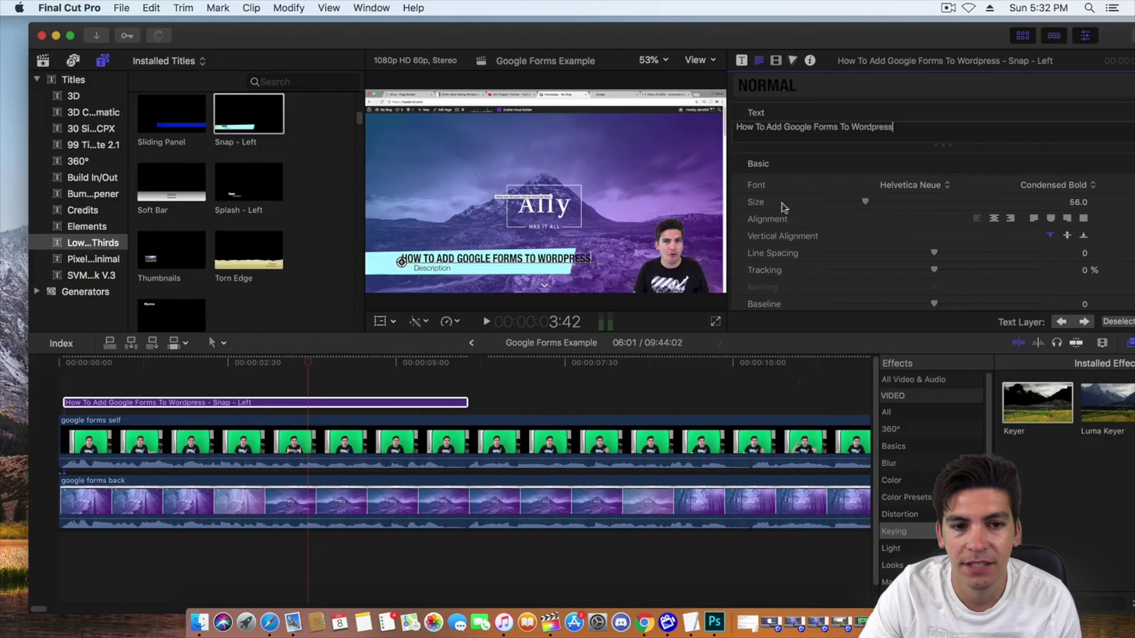
pyautogui.moveTo(406, 266); pyautogui.dragTo(383, 262)
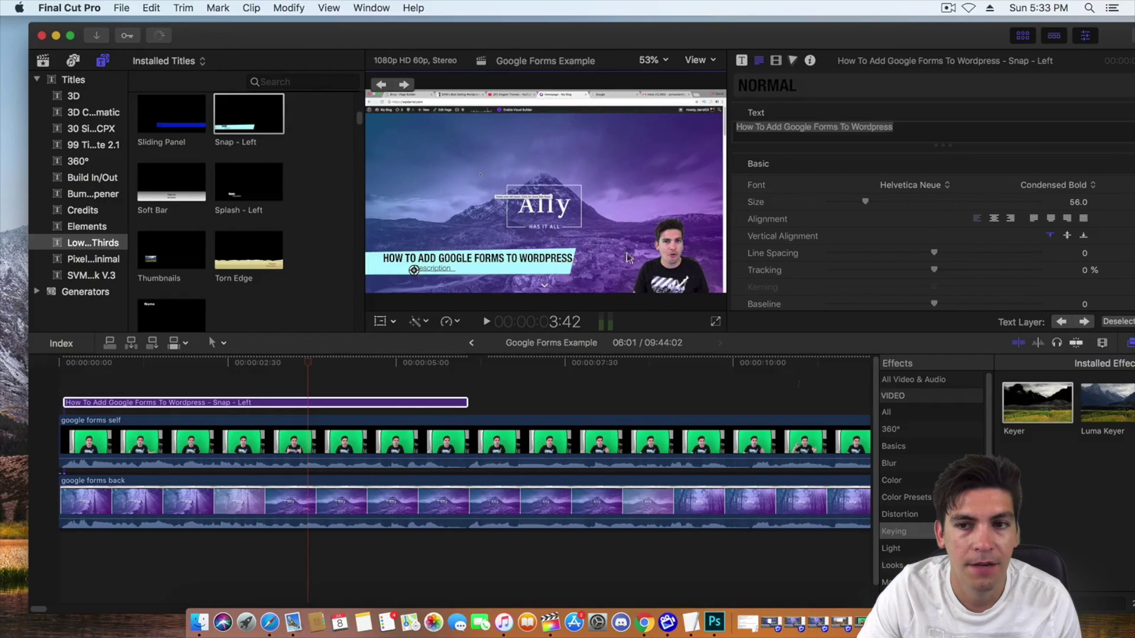
pyautogui.press('Tab')
pyautogui.write('A')
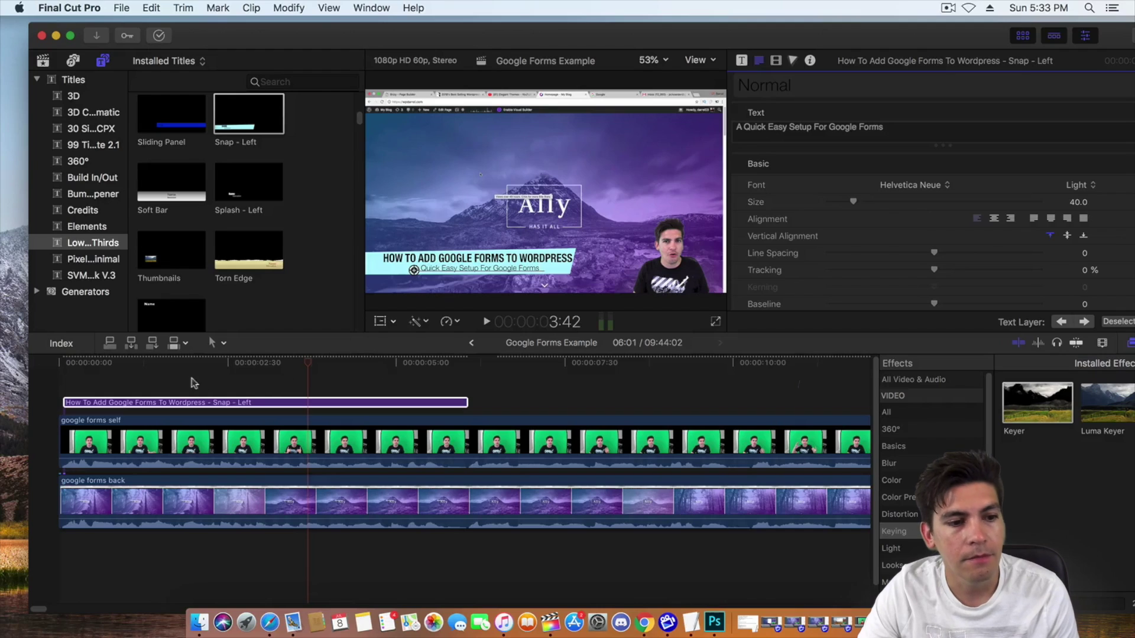
# Browse the Photos & Audio music and sound effects collections, then return to the library
pyautogui.click(72, 61)
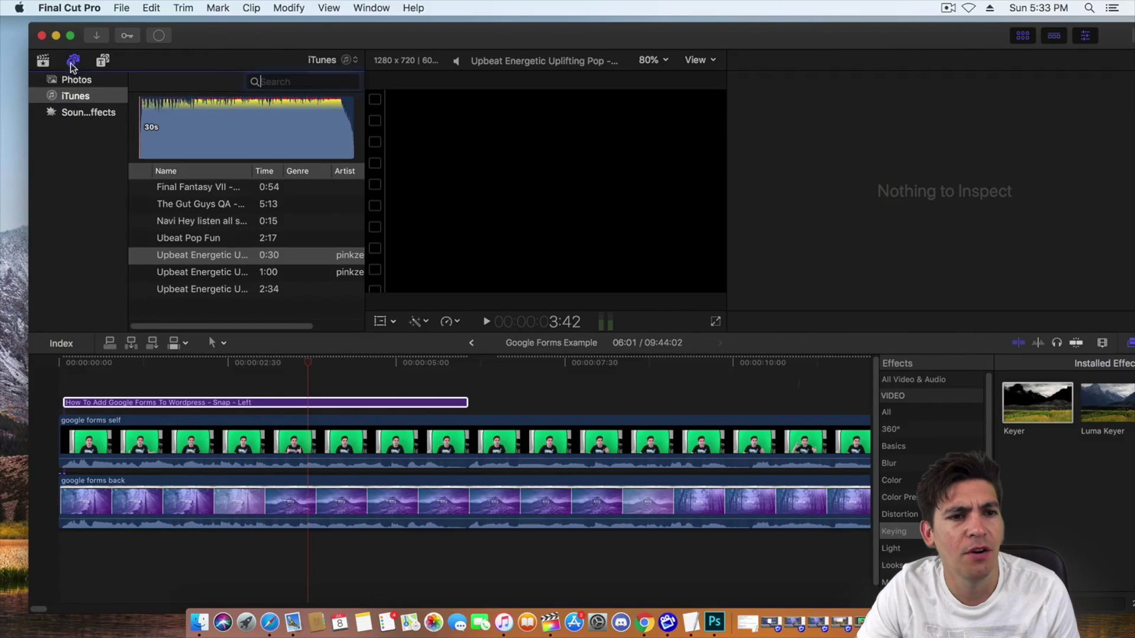
pyautogui.click(94, 111)
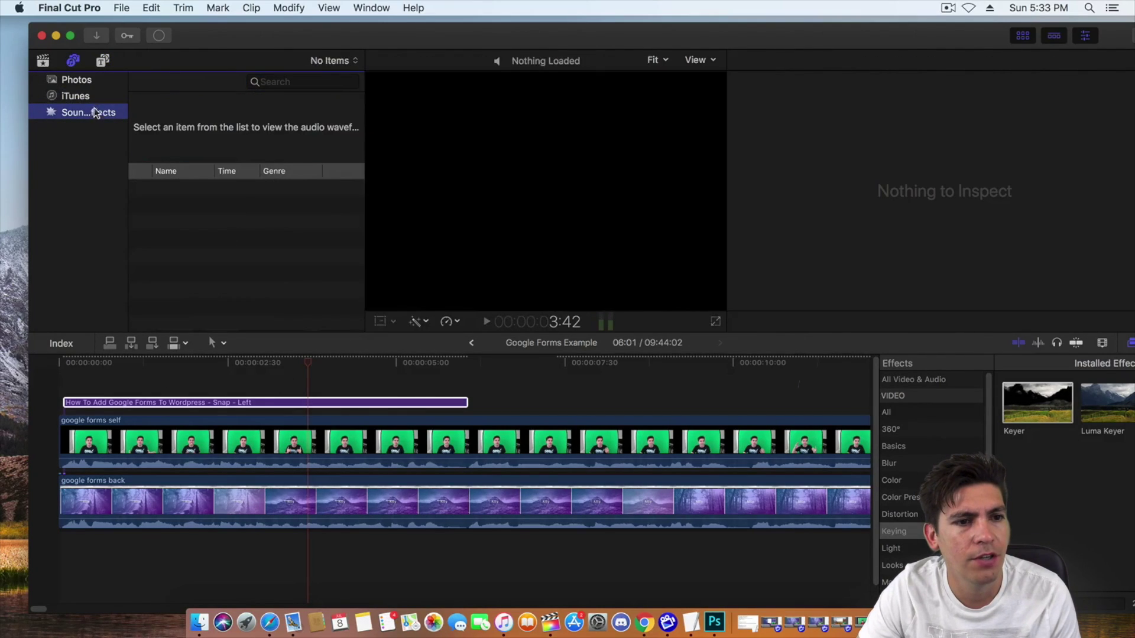
pyautogui.click(94, 98)
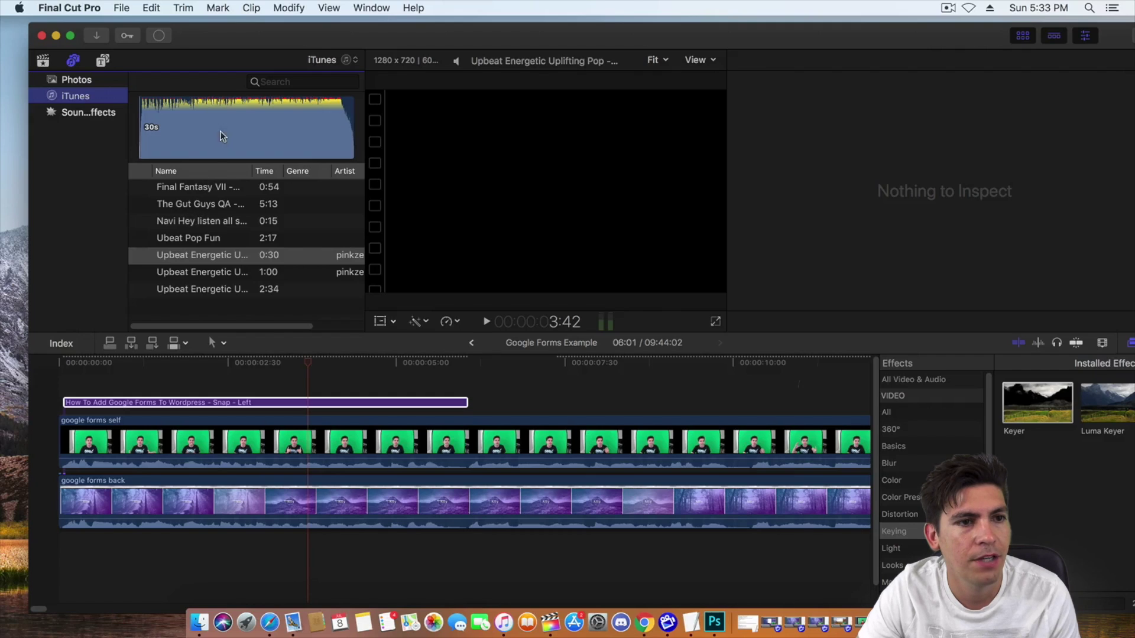
pyautogui.click(43, 60)
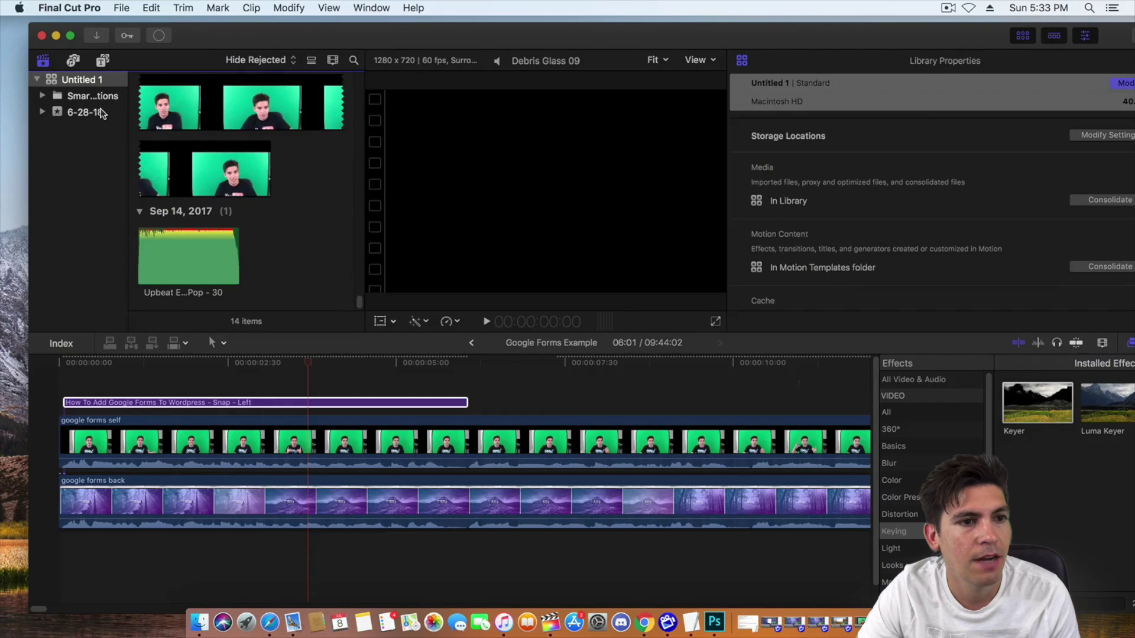
# Place Upbeat Energetic Uplifting Pop - 30 below the background clip and play from the start
pyautogui.click(201, 268)
pyautogui.moveTo(241, 271); pyautogui.dragTo(91, 542)
pyautogui.click(59, 582)
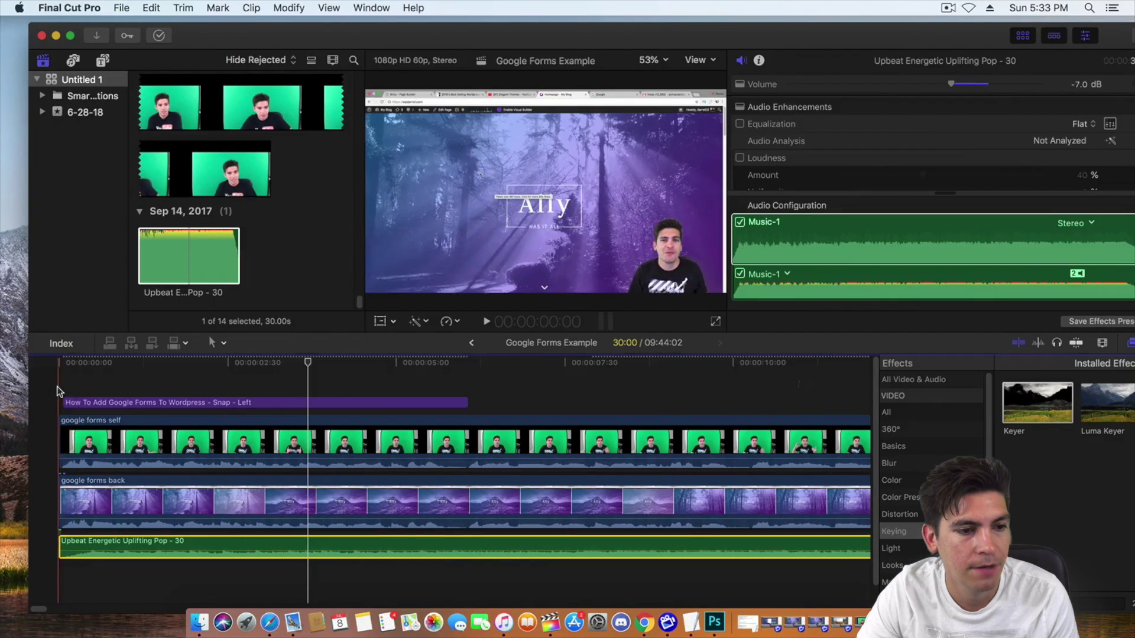
pyautogui.click(487, 322)
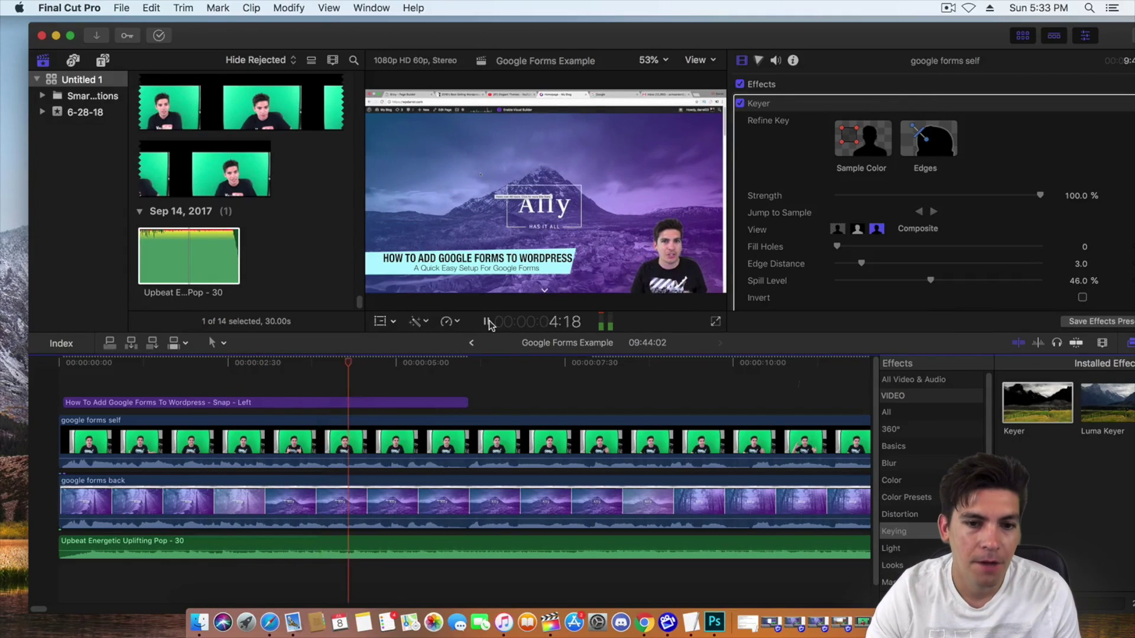
# Zoom the timeline out and trim the music clip to end around four seconds
pyautogui.click(487, 323)
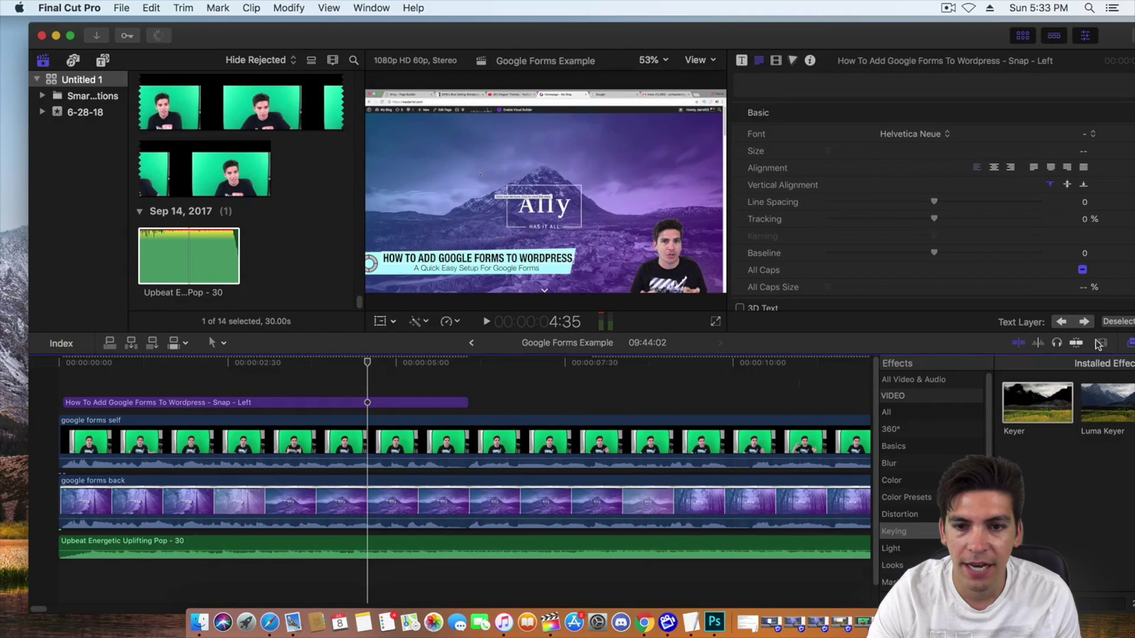
pyautogui.click(1099, 343)
pyautogui.moveTo(1073, 373); pyautogui.dragTo(1066, 373)
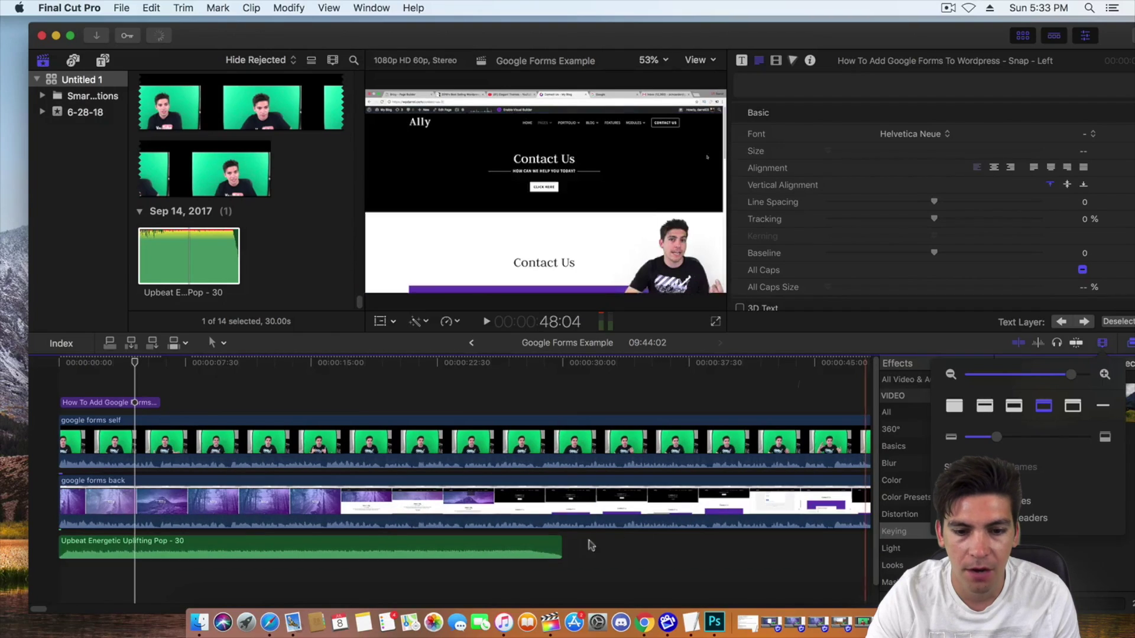
pyautogui.moveTo(561, 542); pyautogui.dragTo(142, 547)
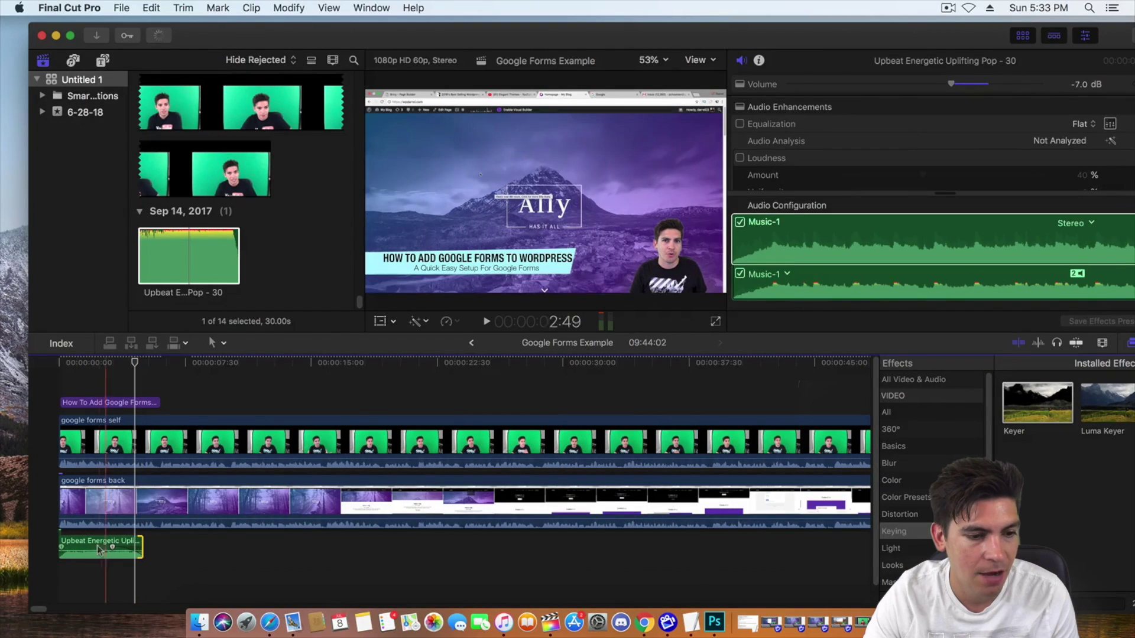
# Fade the music in from its start and play the intro back from the beginning
pyautogui.moveTo(63, 547); pyautogui.dragTo(82, 543)
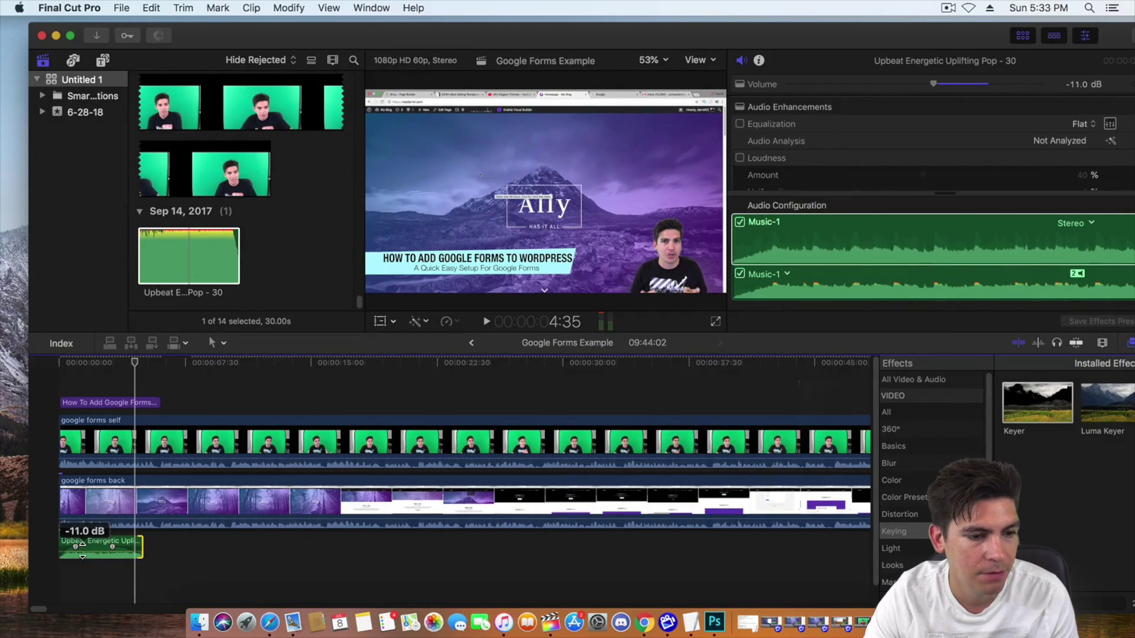
pyautogui.click(59, 576)
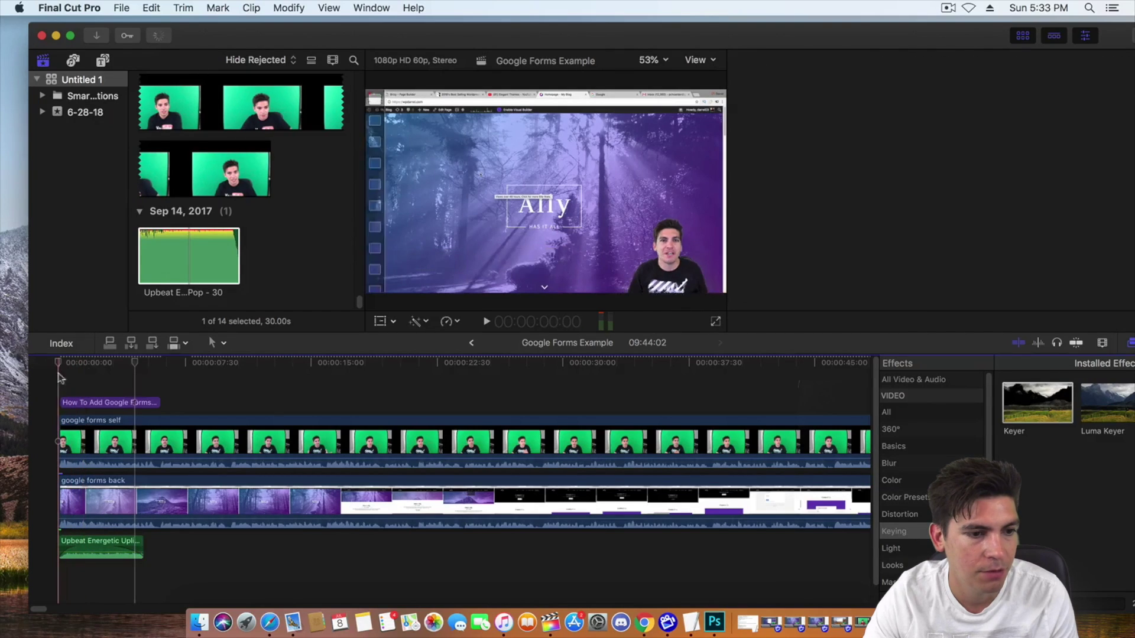
pyautogui.press('super+4')
pyautogui.click(486, 321)
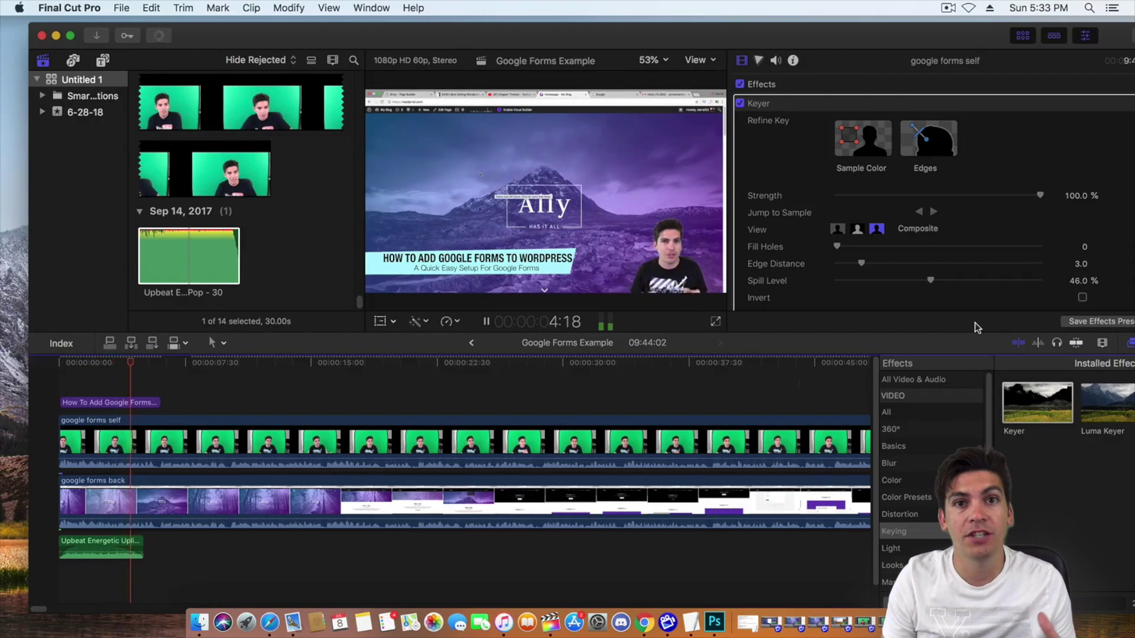
pyautogui.click(487, 322)
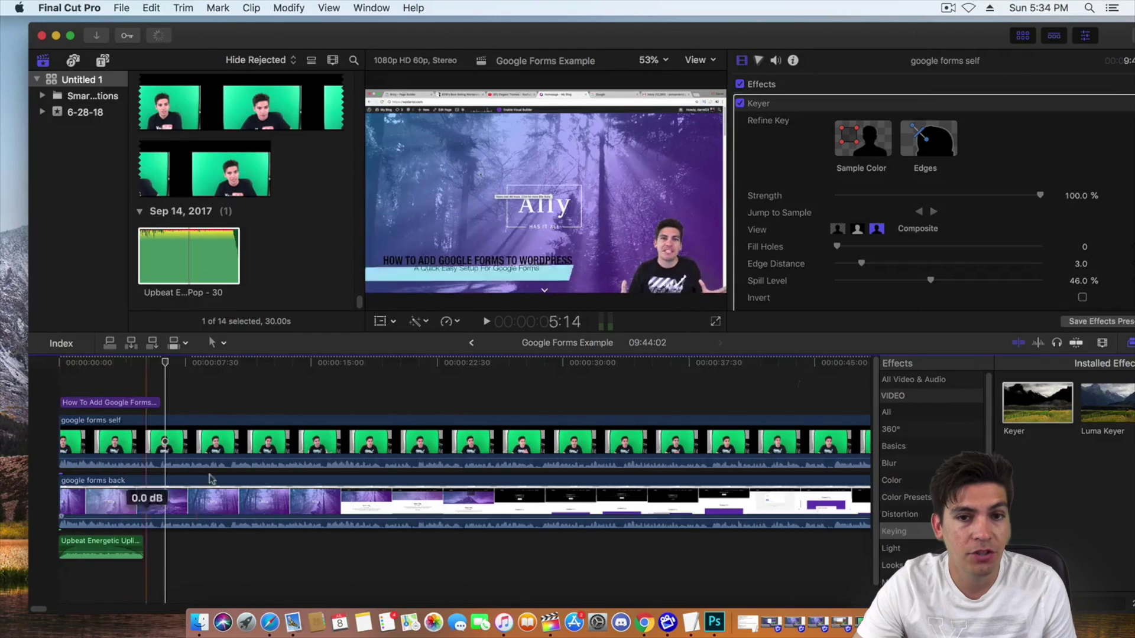
pyautogui.click(121, 8)
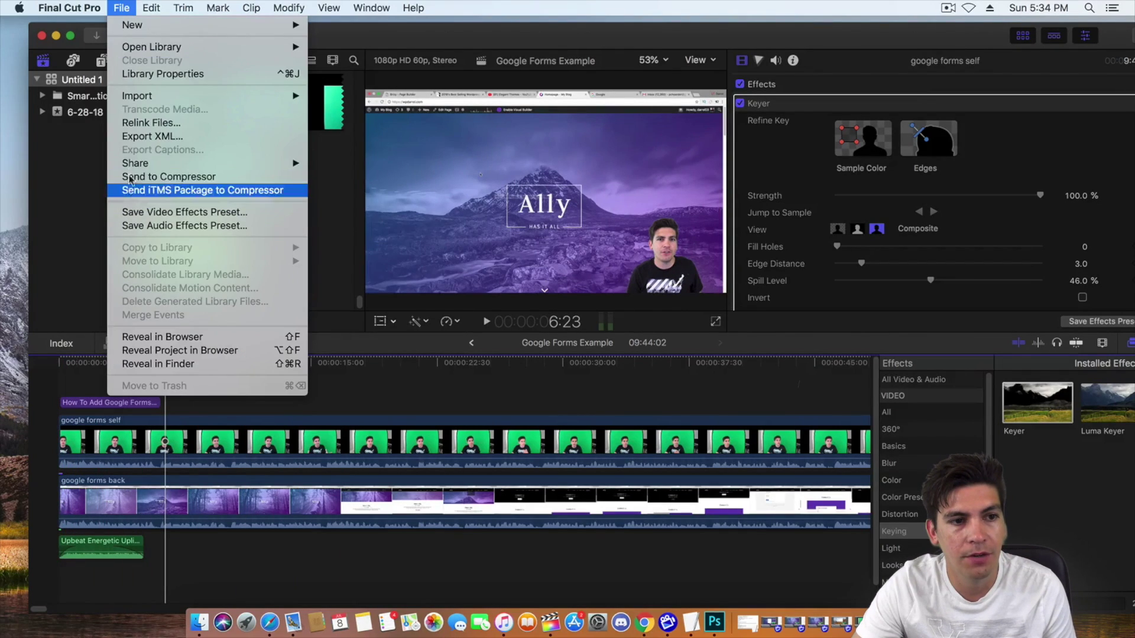
pyautogui.moveTo(135, 164)
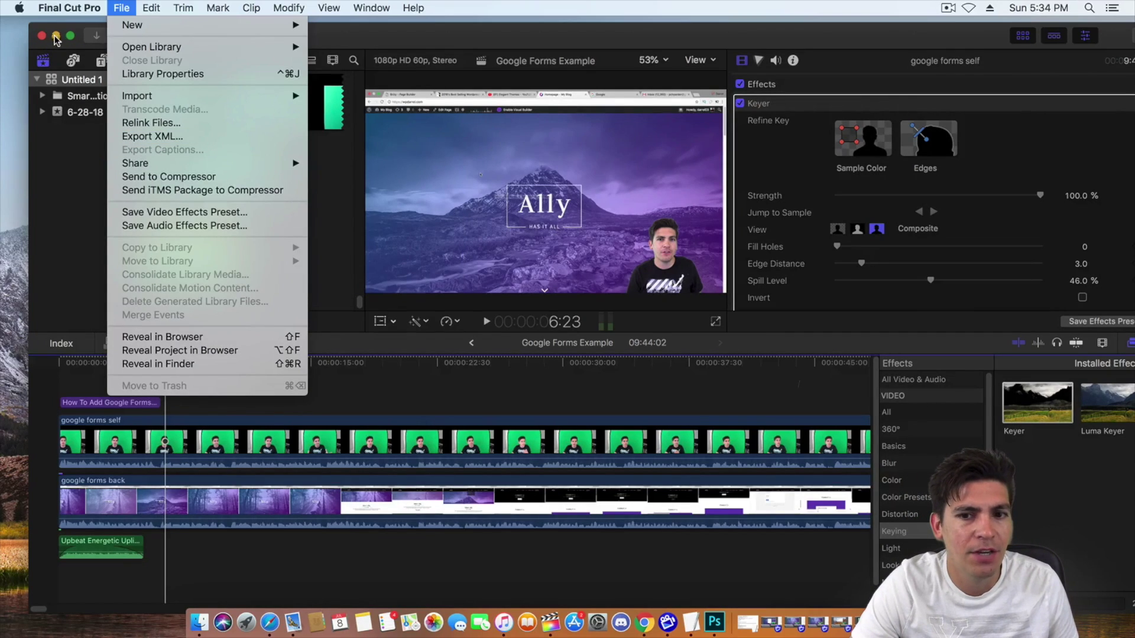
pyautogui.click(66, 385)
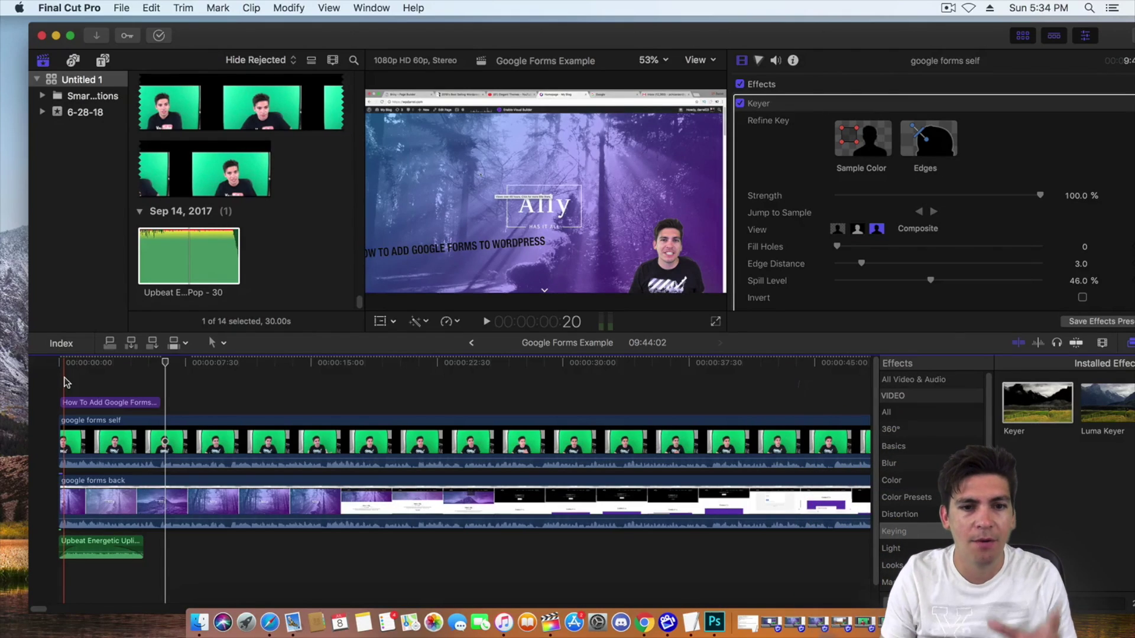
pyautogui.click(65, 402)
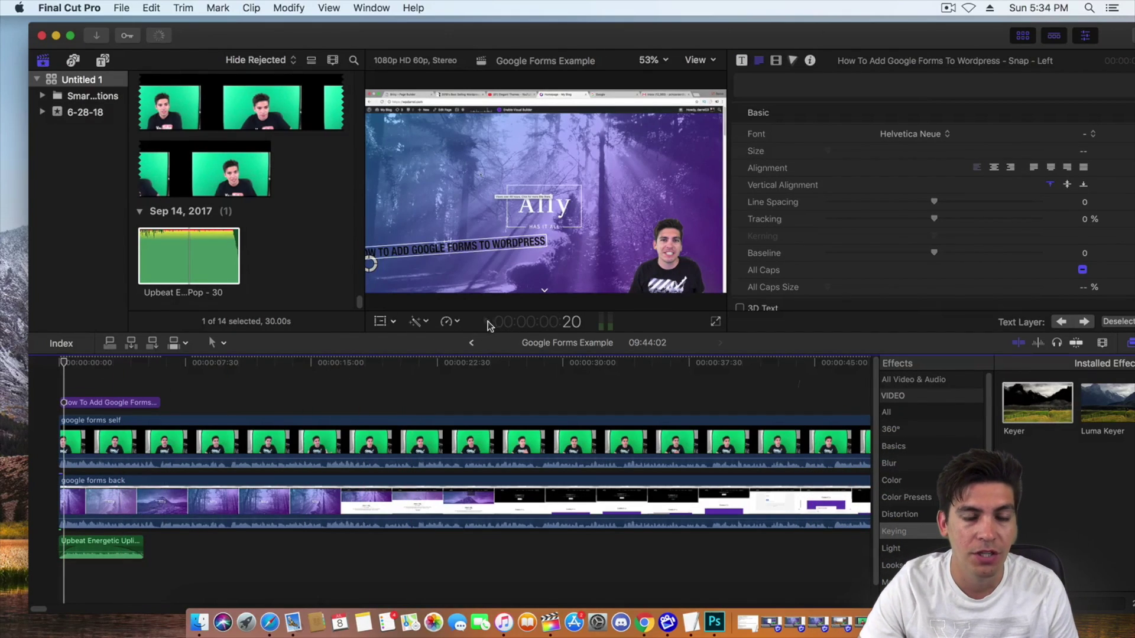
pyautogui.click(487, 322)
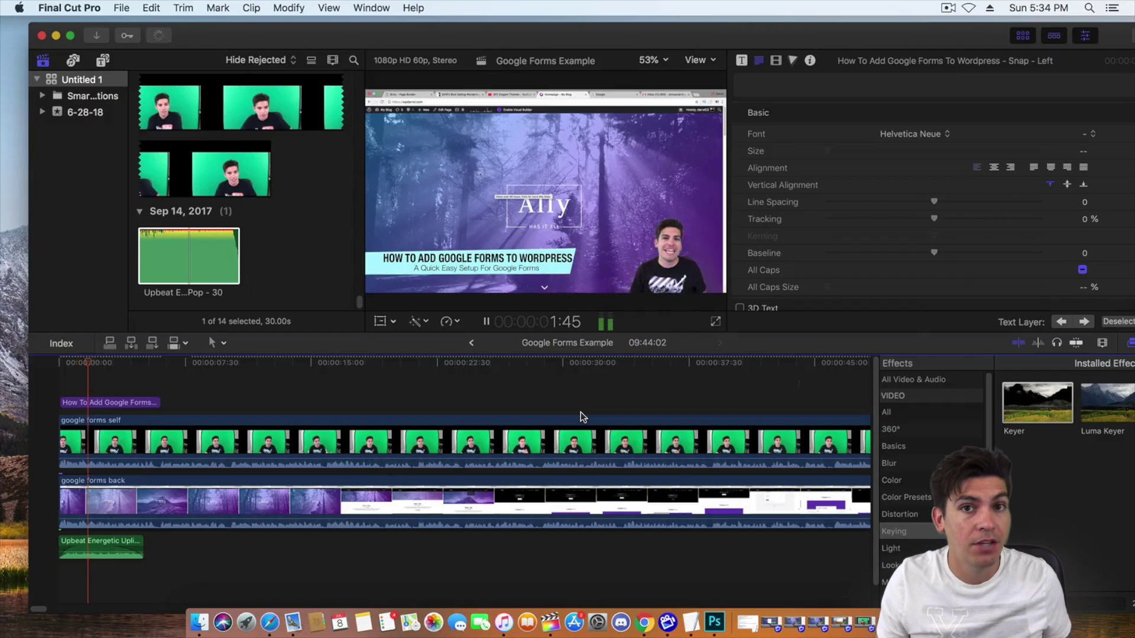
pyautogui.click(487, 323)
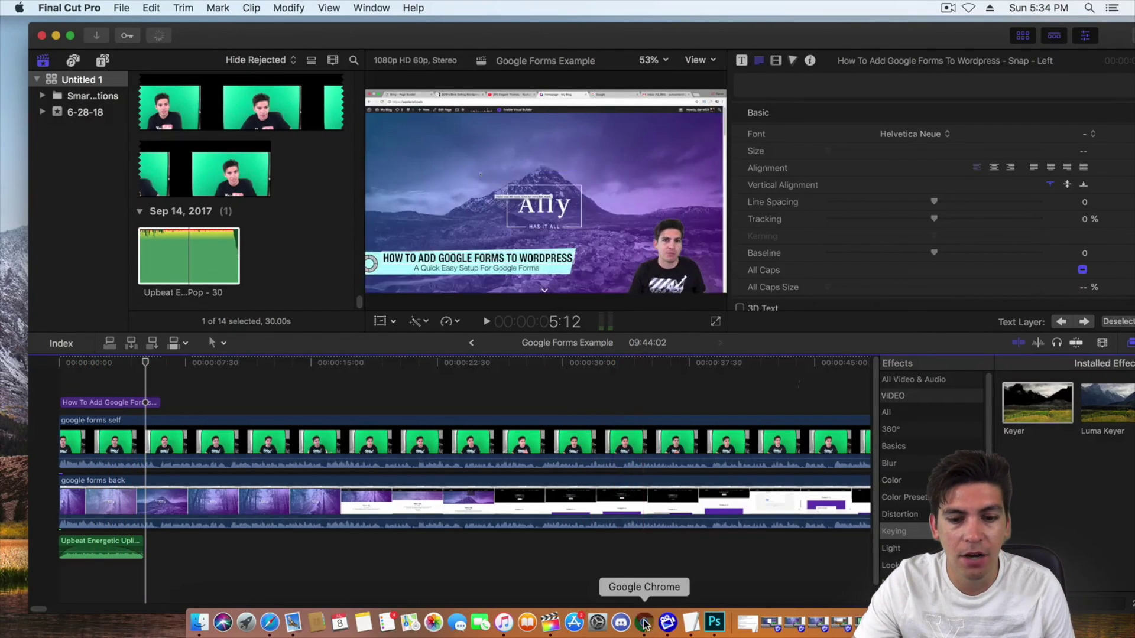
pyautogui.click(645, 624)
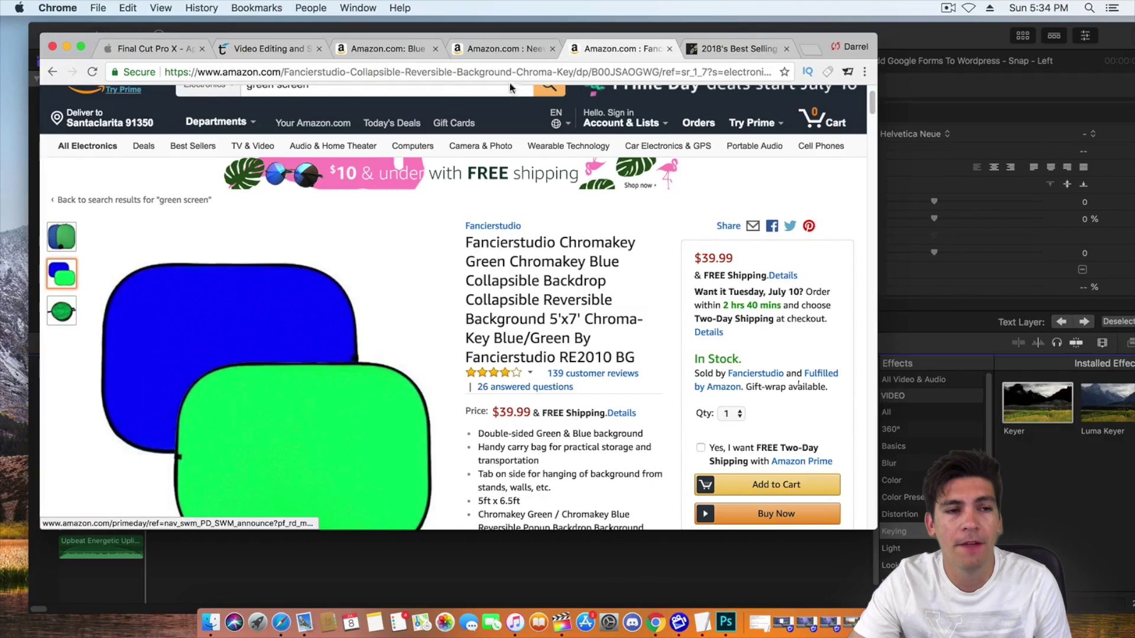
pyautogui.click(79, 47)
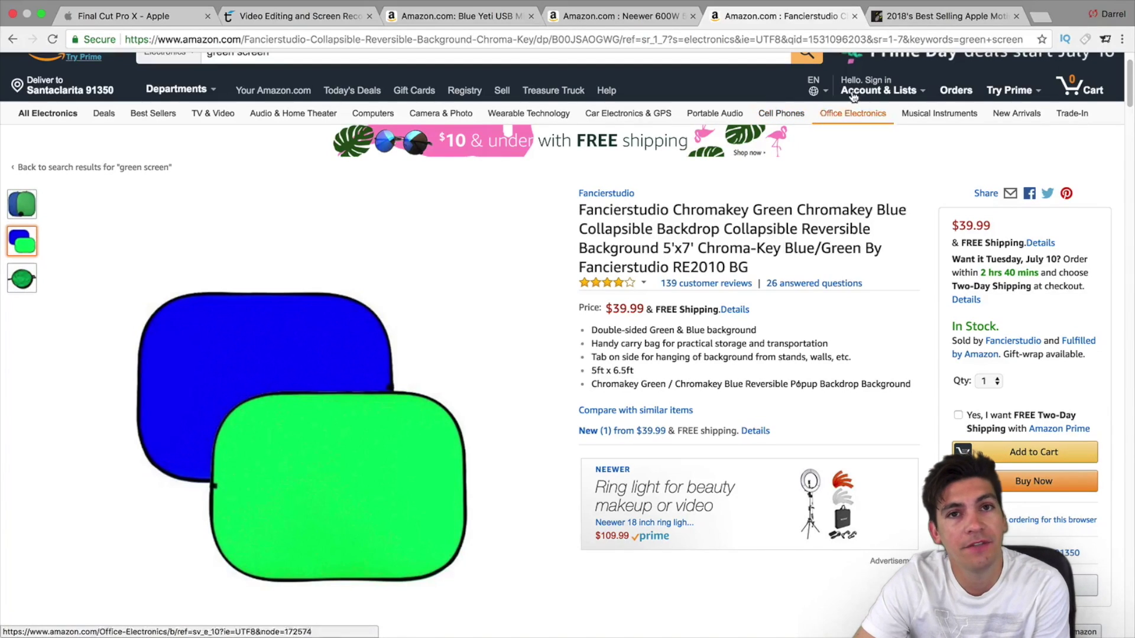
pyautogui.click(946, 16)
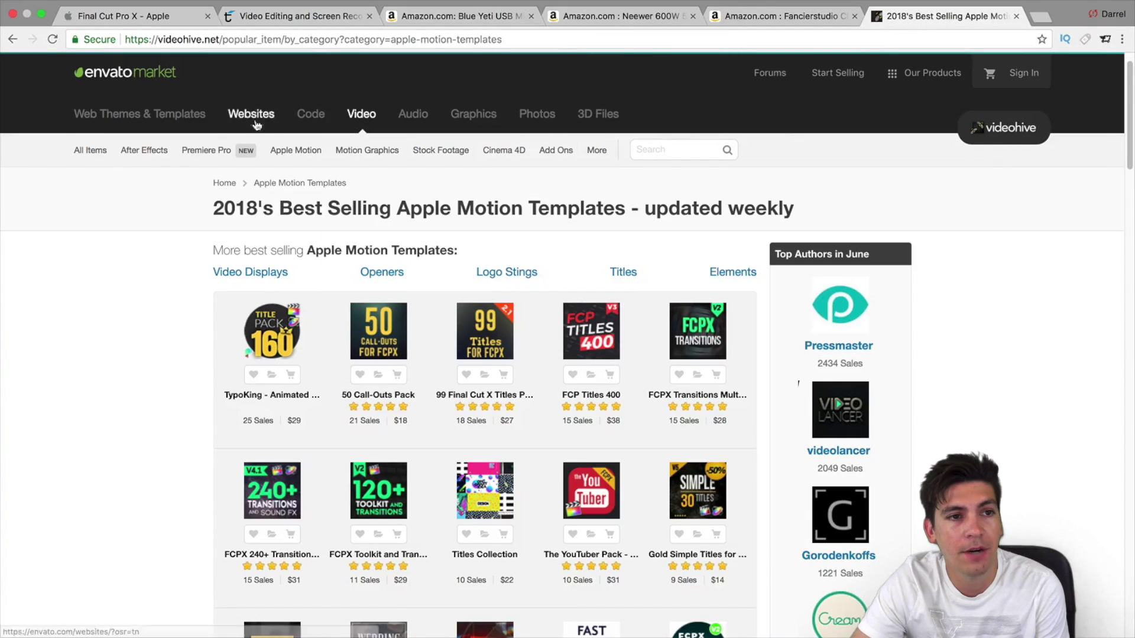
pyautogui.moveTo(270, 330)
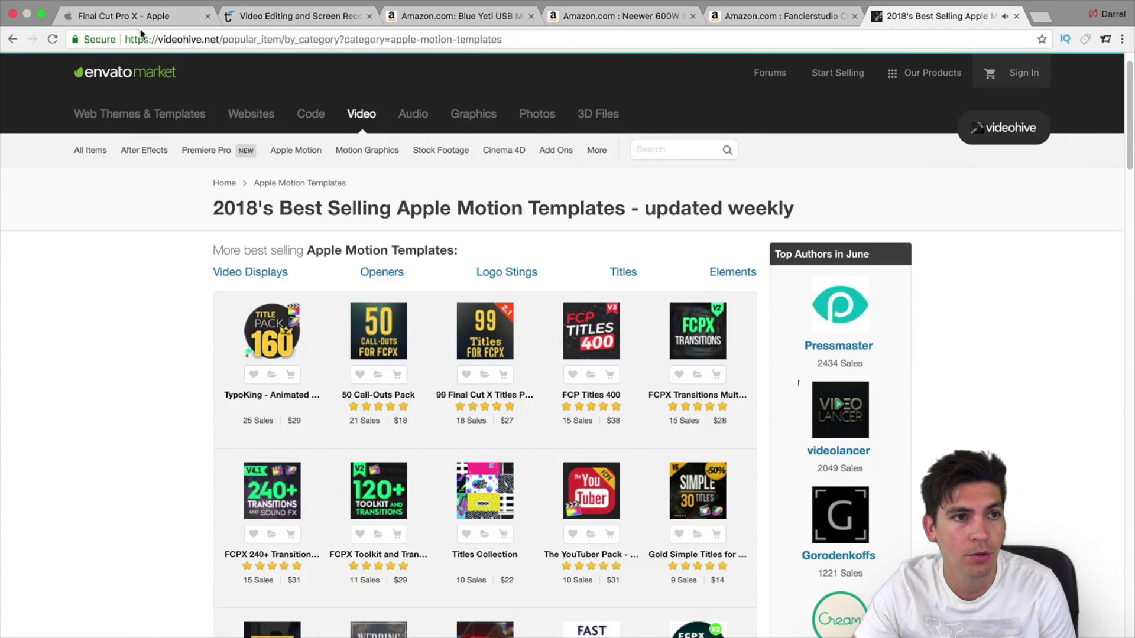
pyautogui.click(41, 13)
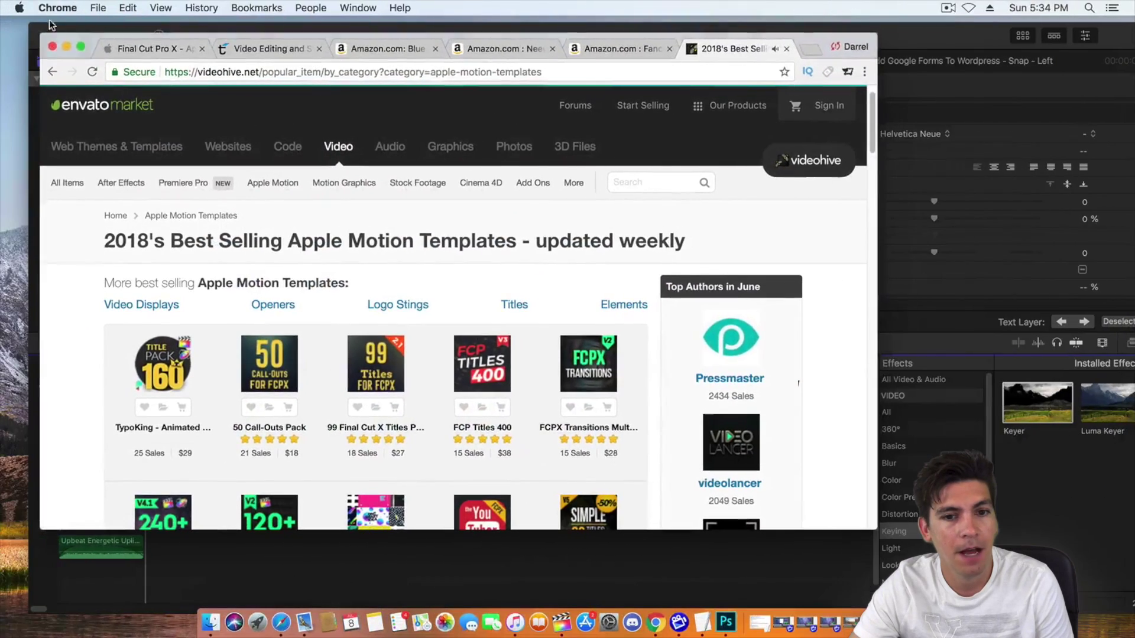
pyautogui.click(66, 46)
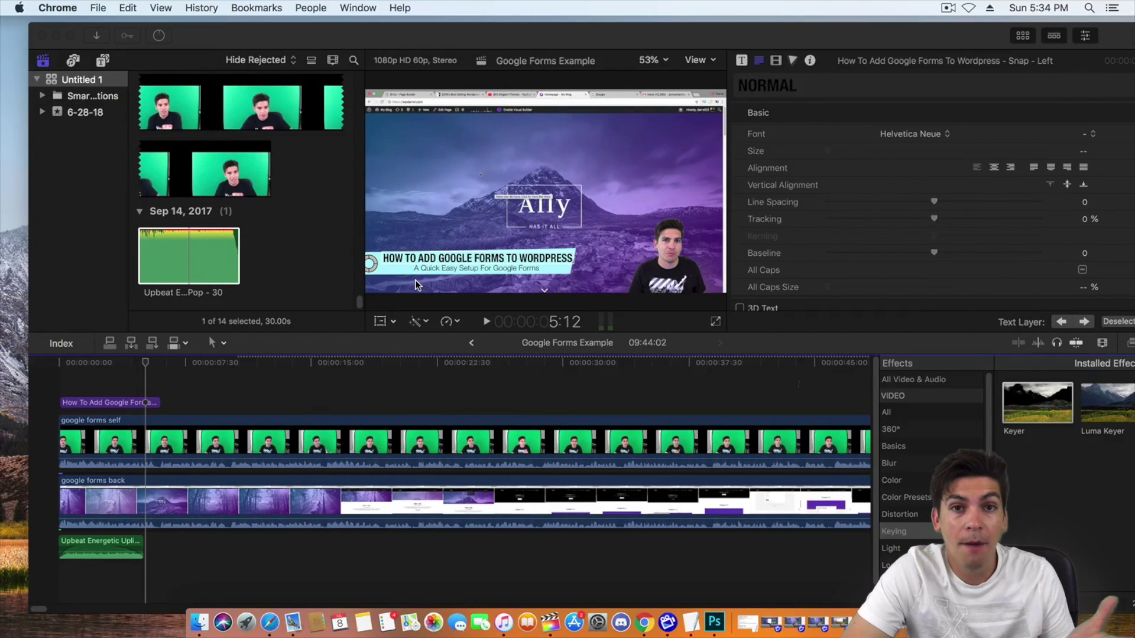
pyautogui.click(946, 9)
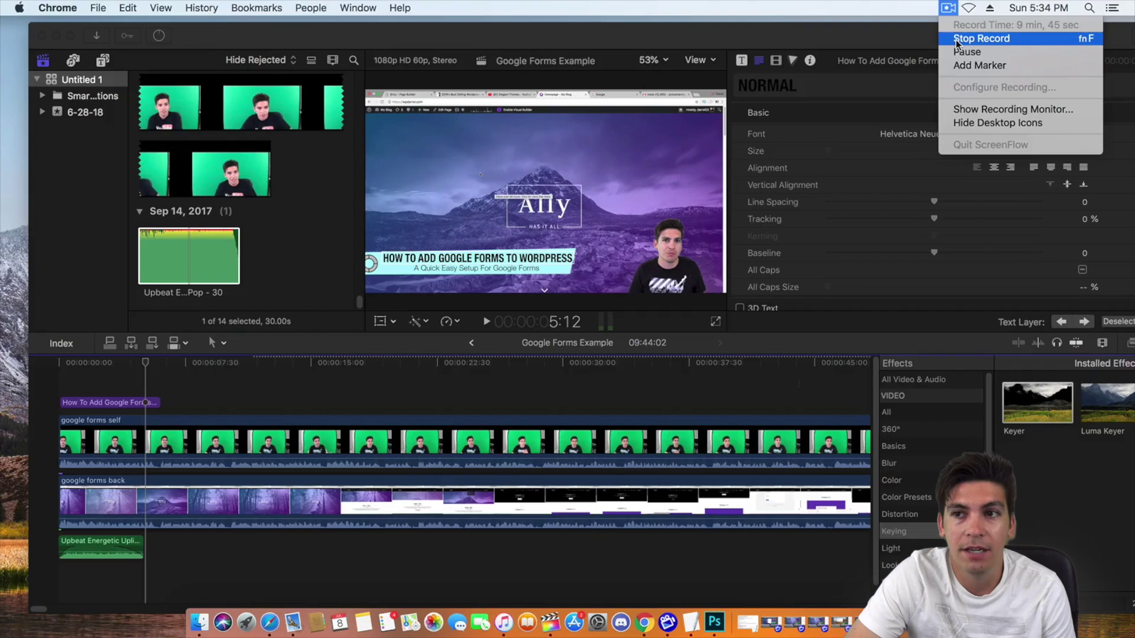